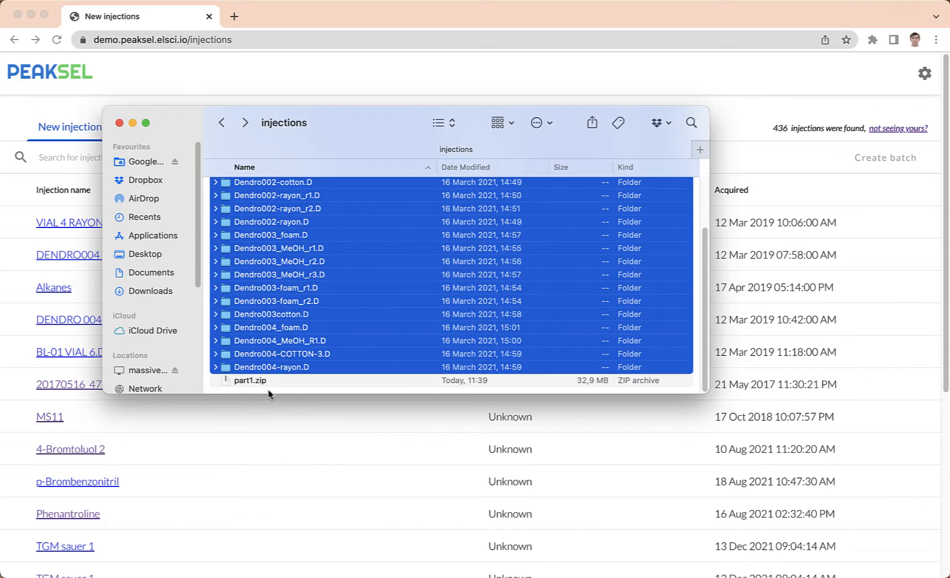
Step: Upload the part1.zip archive from the injections folder to Peaksel and refresh the list of new injections
click(250, 381)
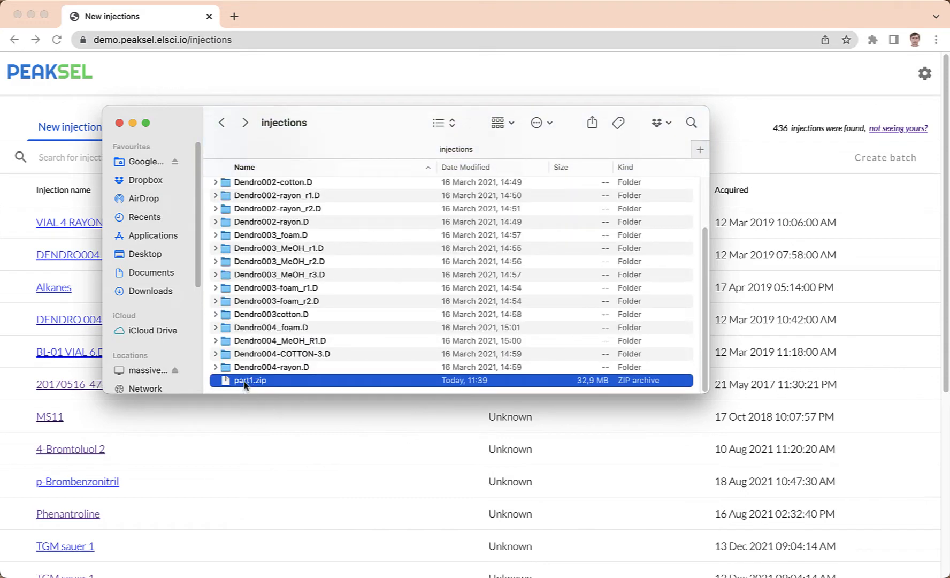
drag(245, 385, 54, 254)
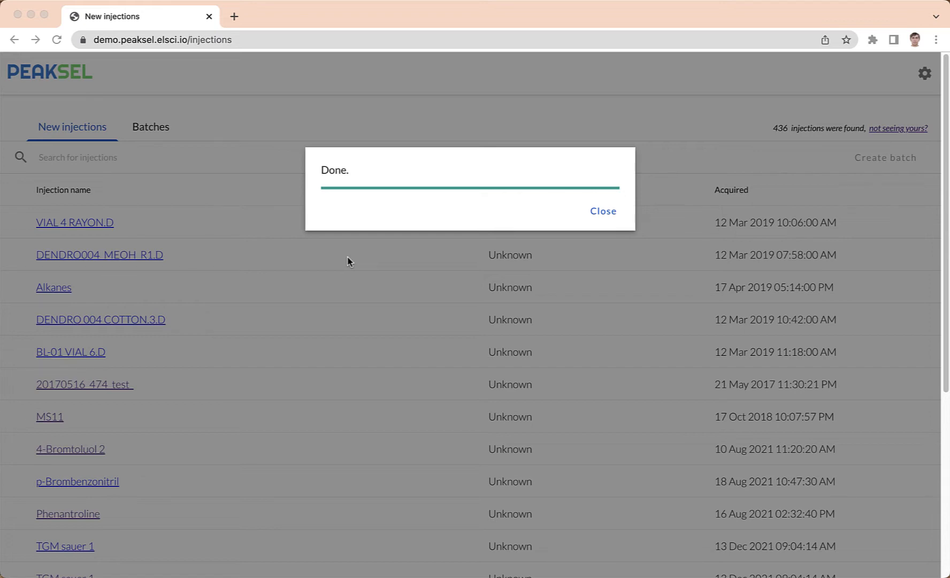
click(593, 213)
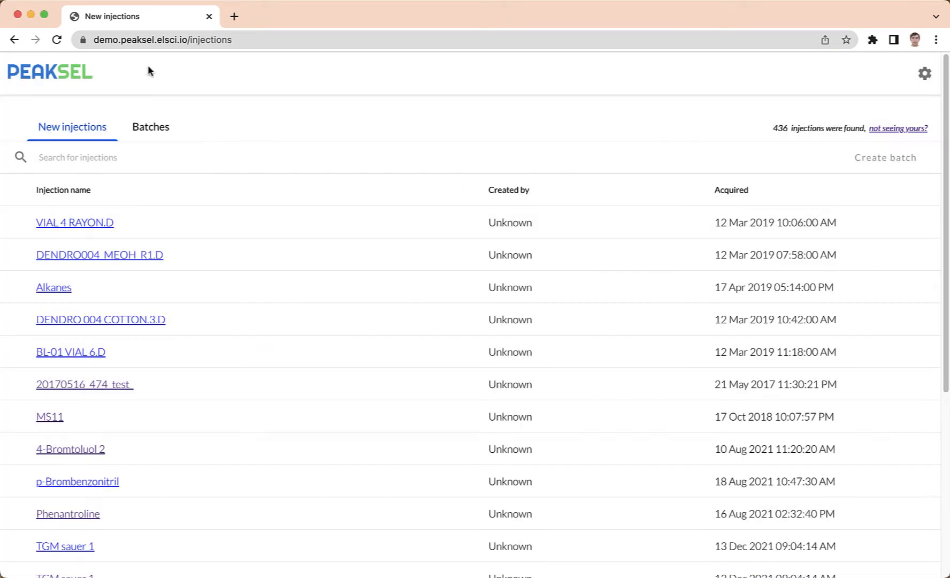
click(57, 41)
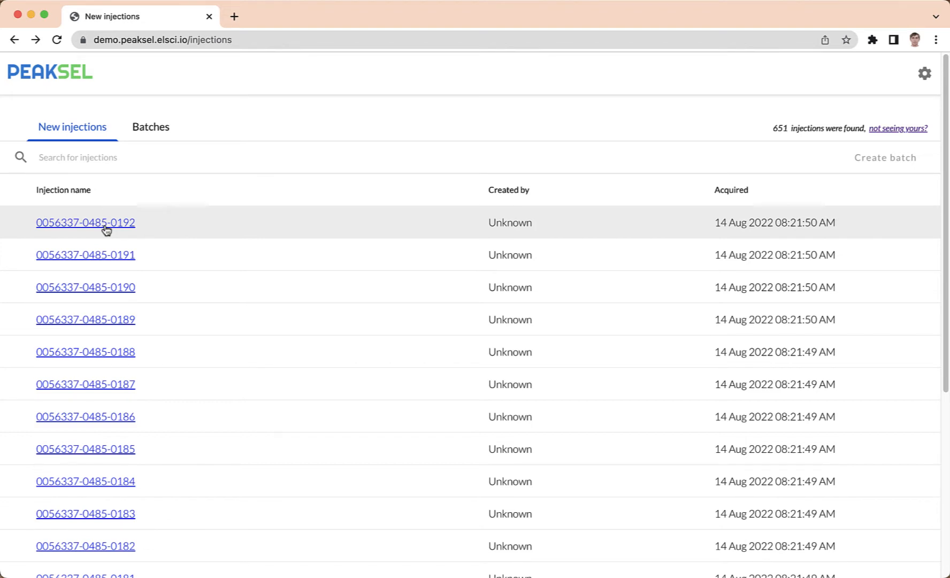
right_click(107, 229)
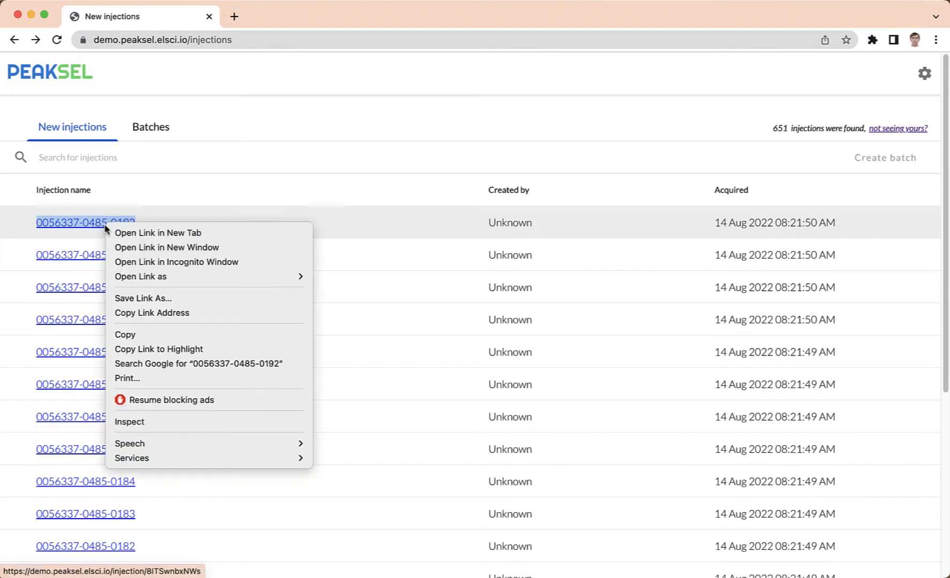
click(138, 335)
click(100, 158)
key(super+v)
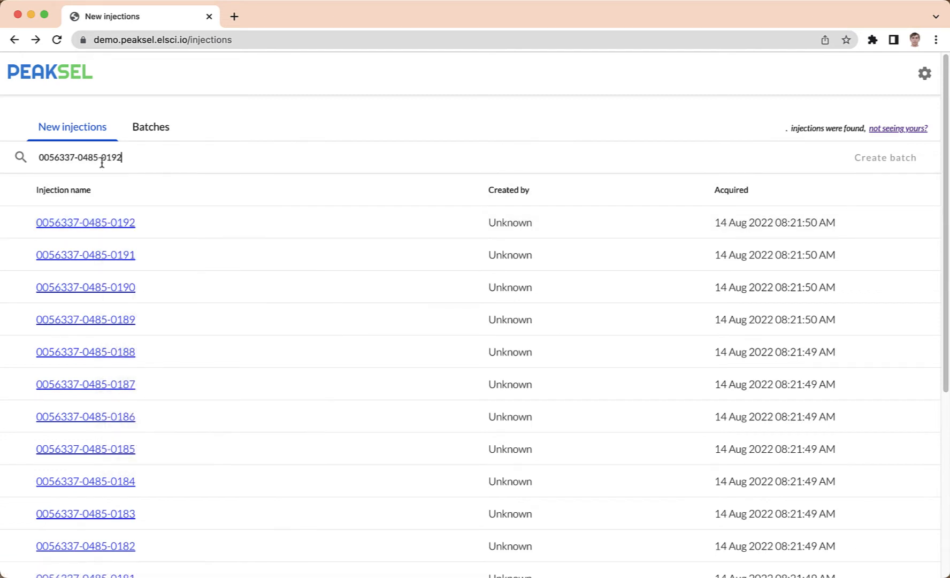
key(BackSpace)
key(BackSpace)
key(BackSpace)
key(BackSpace)
key(BackSpace)
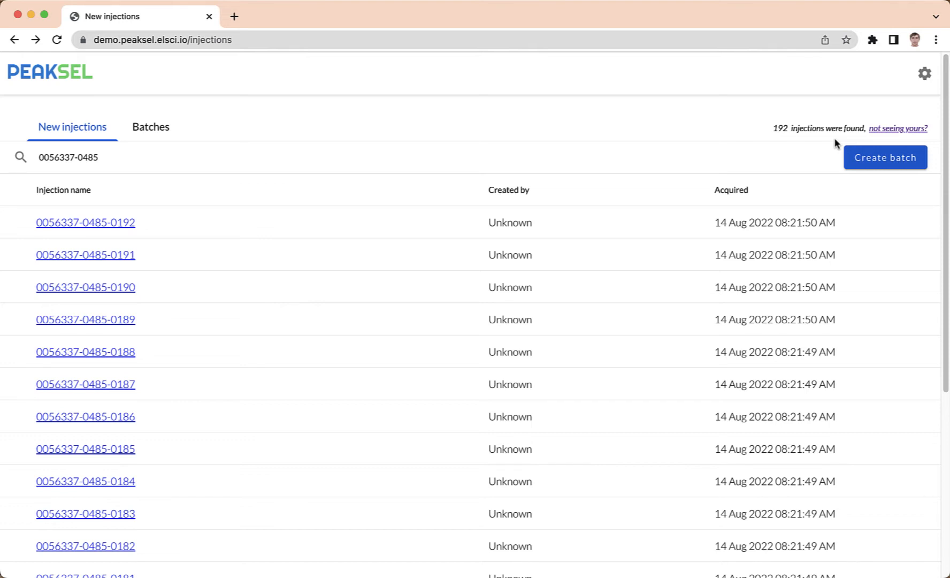
click(885, 159)
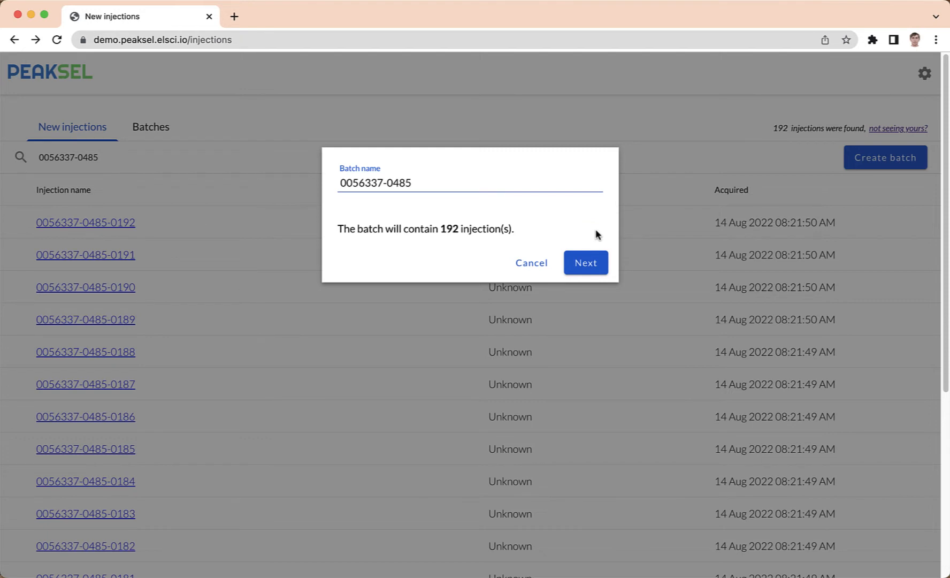
click(591, 262)
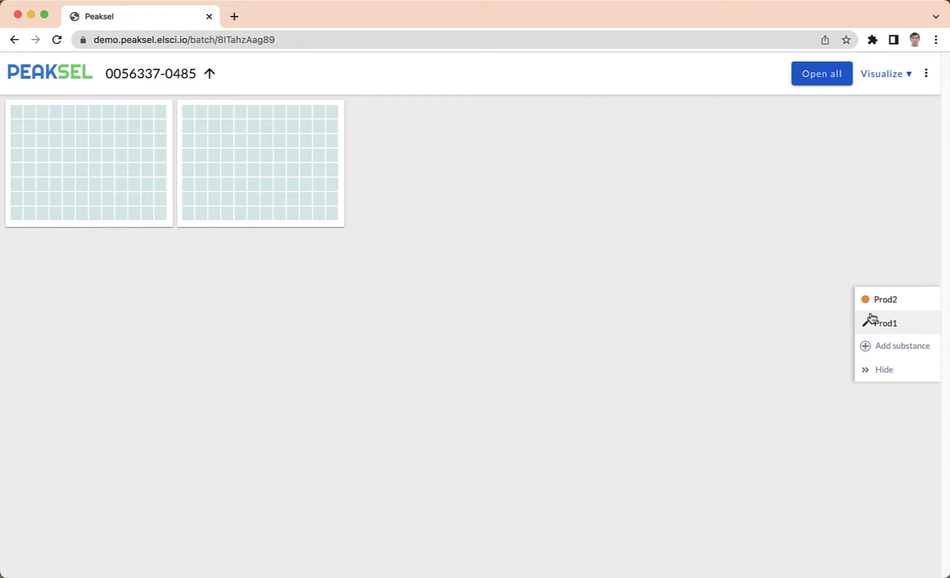
Step: View the form for adding a substance without creating one, and open all injections of the batch
click(881, 348)
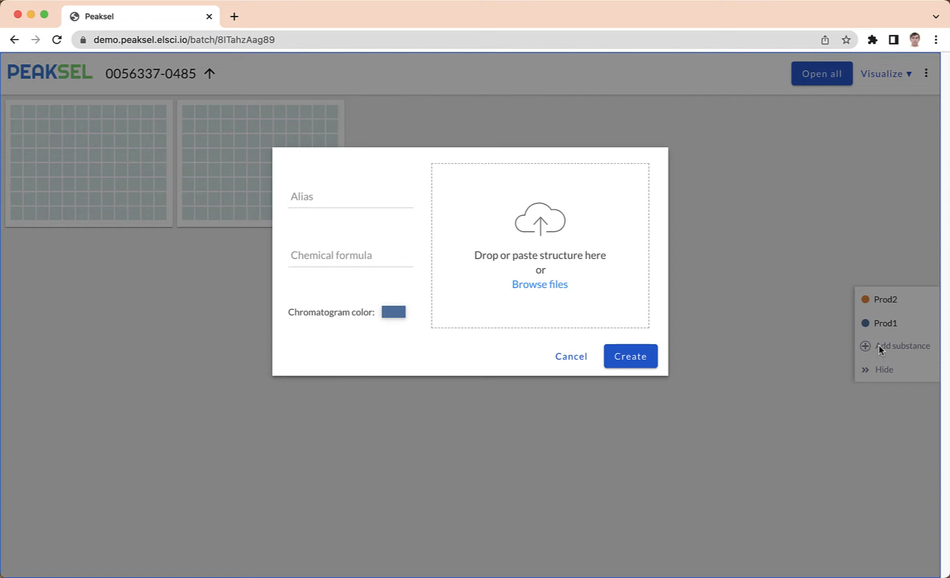
click(580, 358)
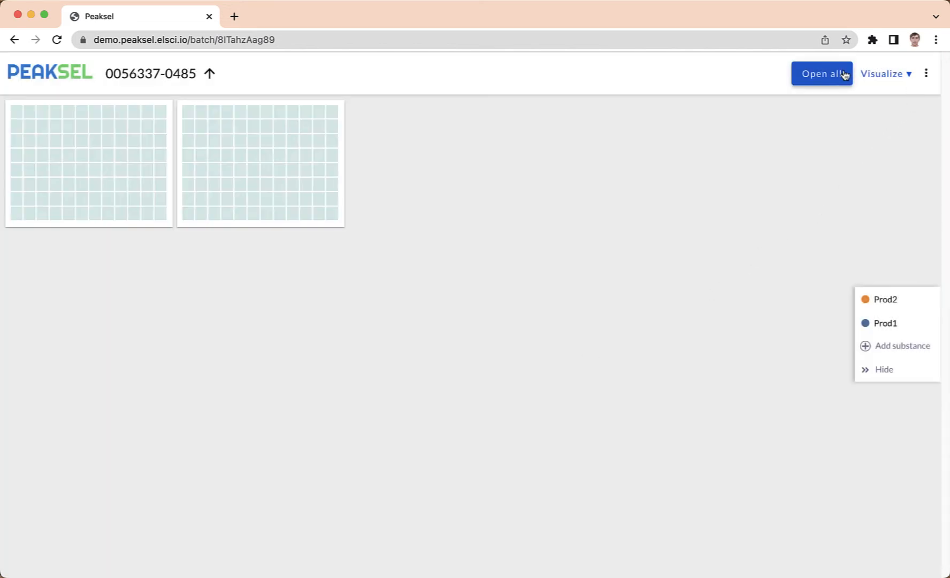
click(829, 79)
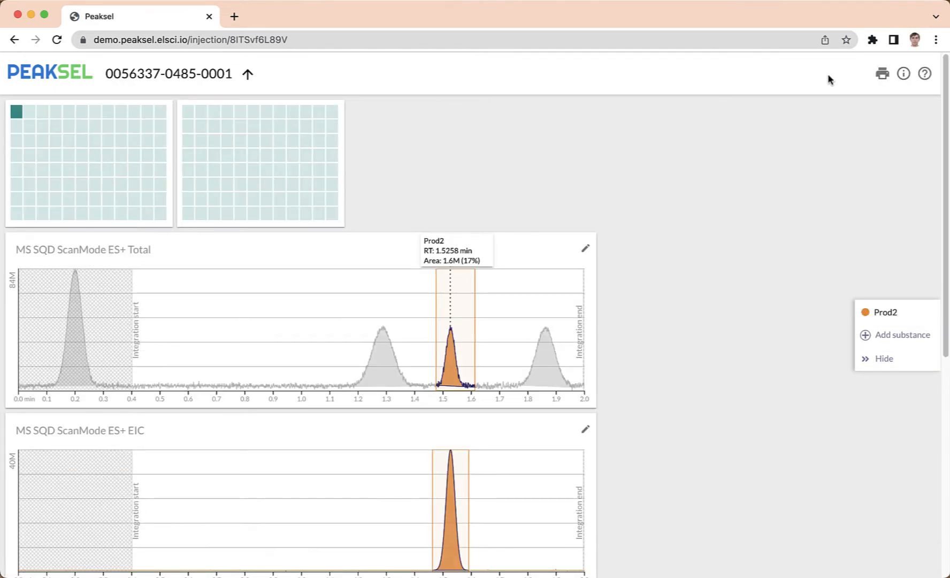
Step: Set the curvature threshold in the integration method of the UV 251±4 chromatogram to 1000 and apply it to this injection
scroll(756, 334, down, 3)
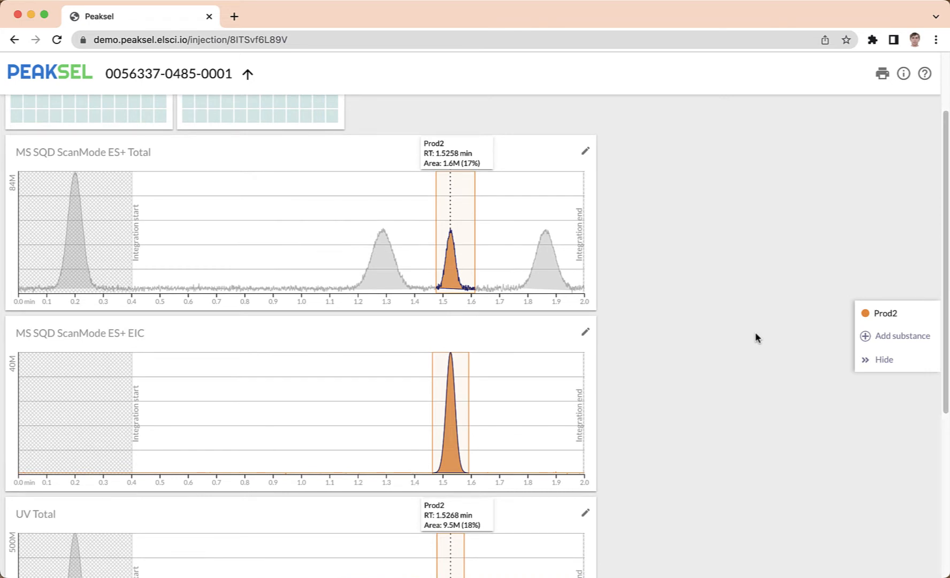
scroll(756, 337, down, 8)
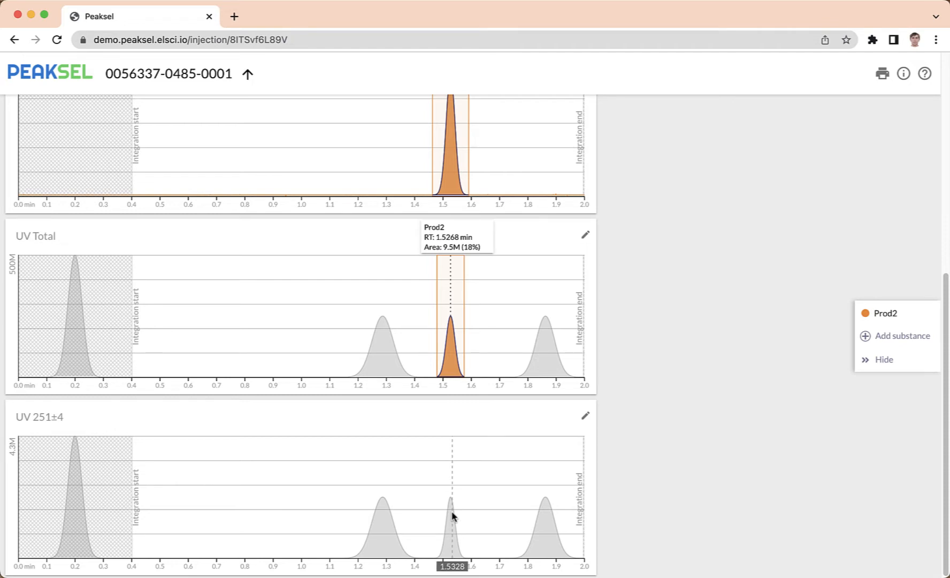
click(585, 420)
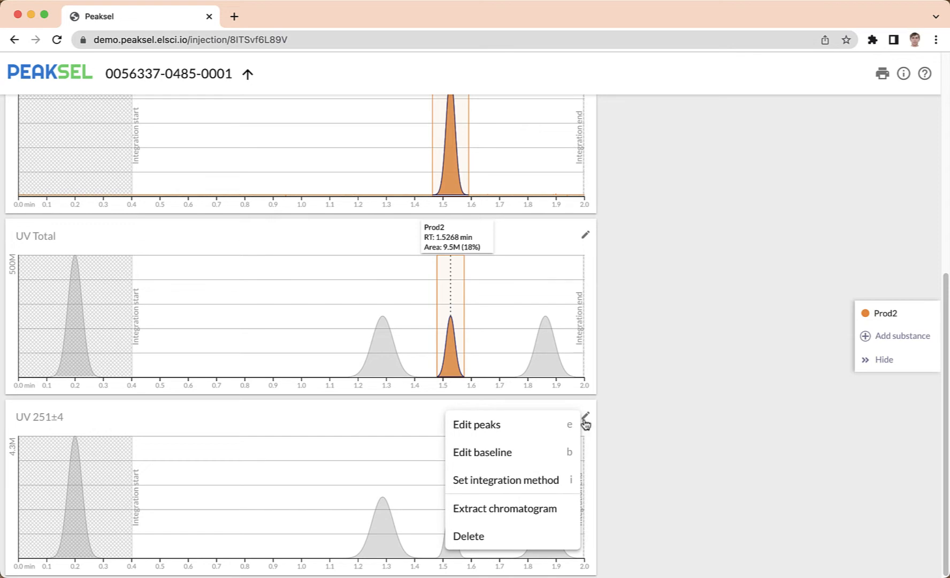
click(536, 481)
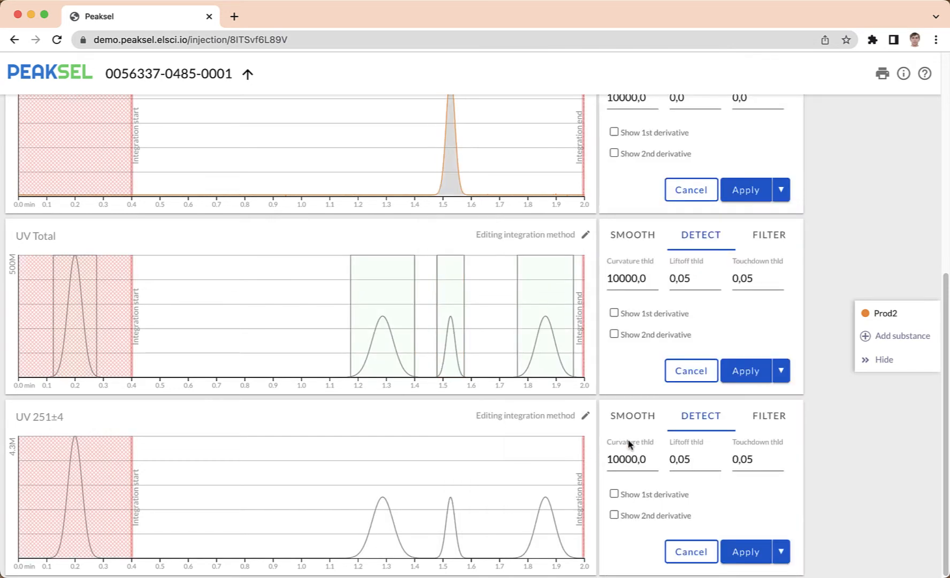
click(622, 459)
key(BackSpace)
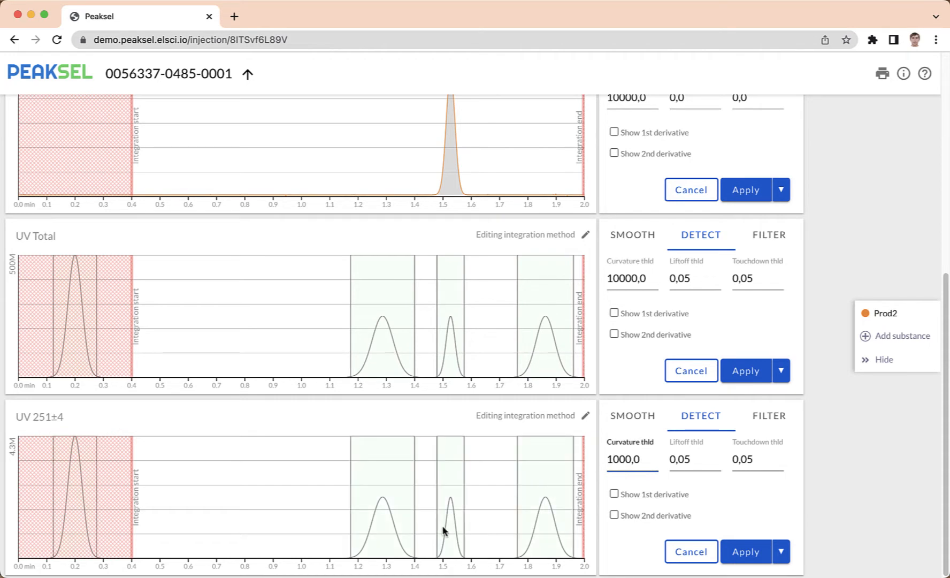
click(735, 552)
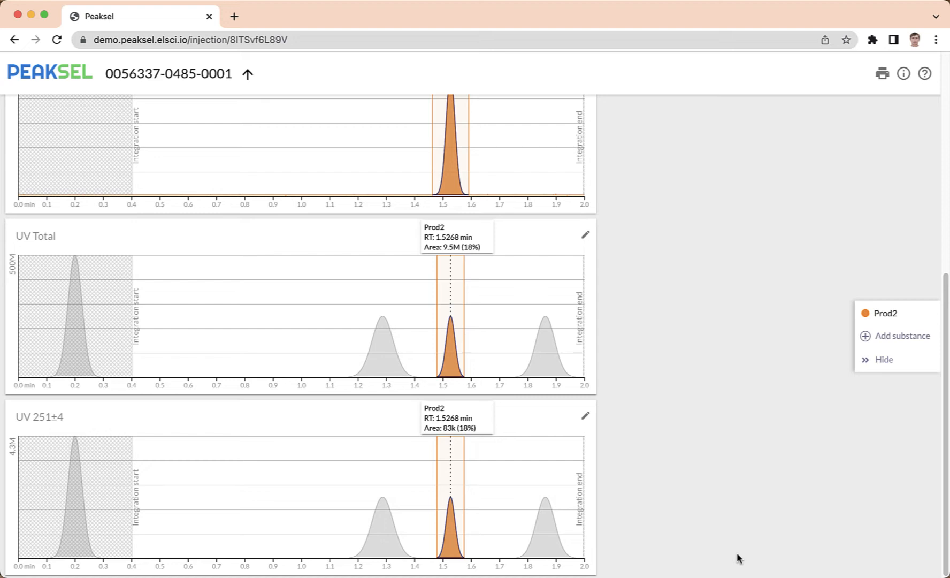
scroll(737, 558, up, 10)
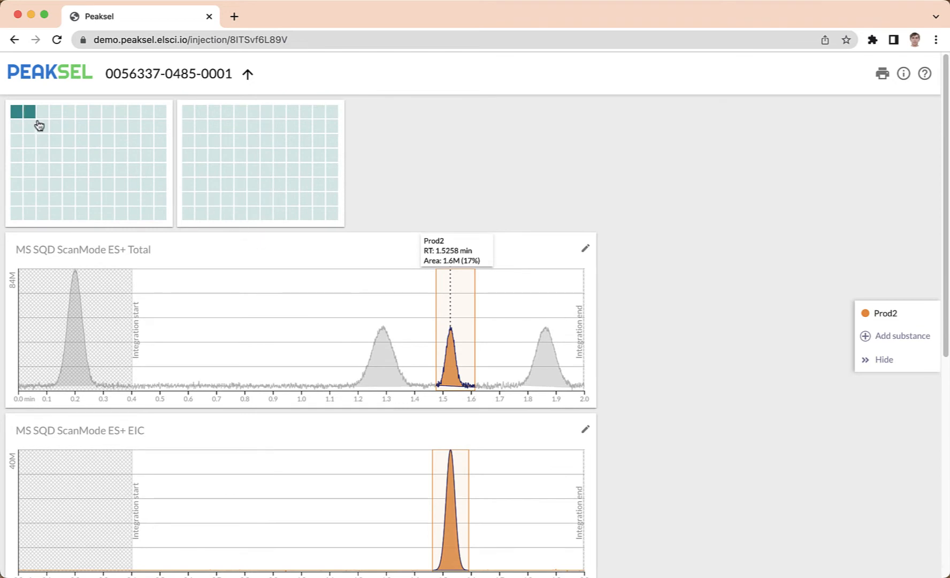
click(29, 111)
scroll(431, 269, down, 7)
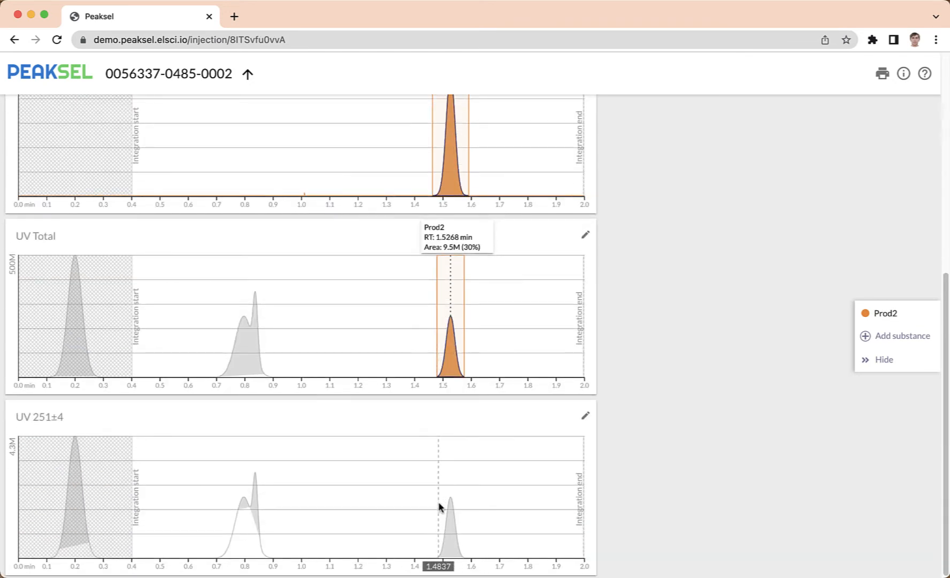
scroll(439, 503, up, 7)
click(22, 114)
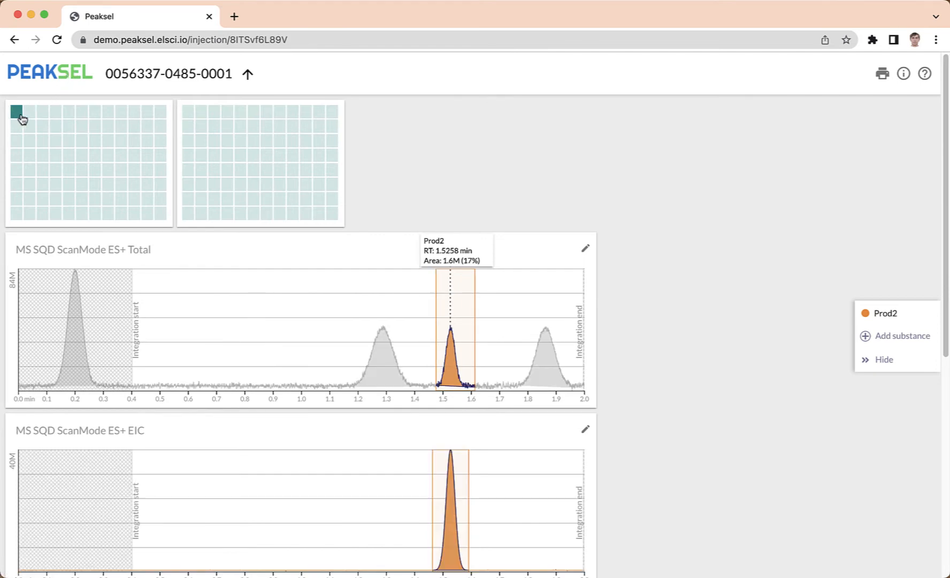
scroll(485, 279, down, 7)
click(585, 415)
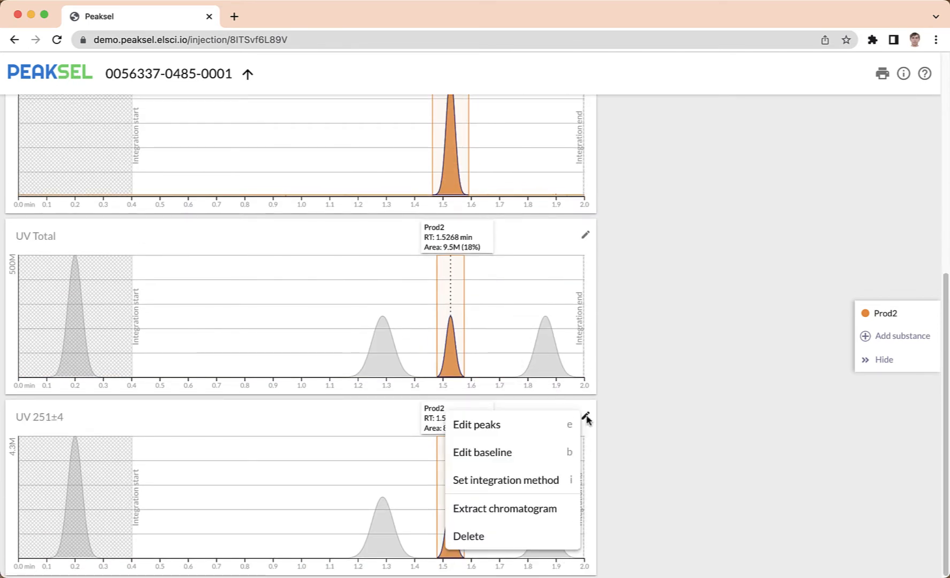
click(554, 477)
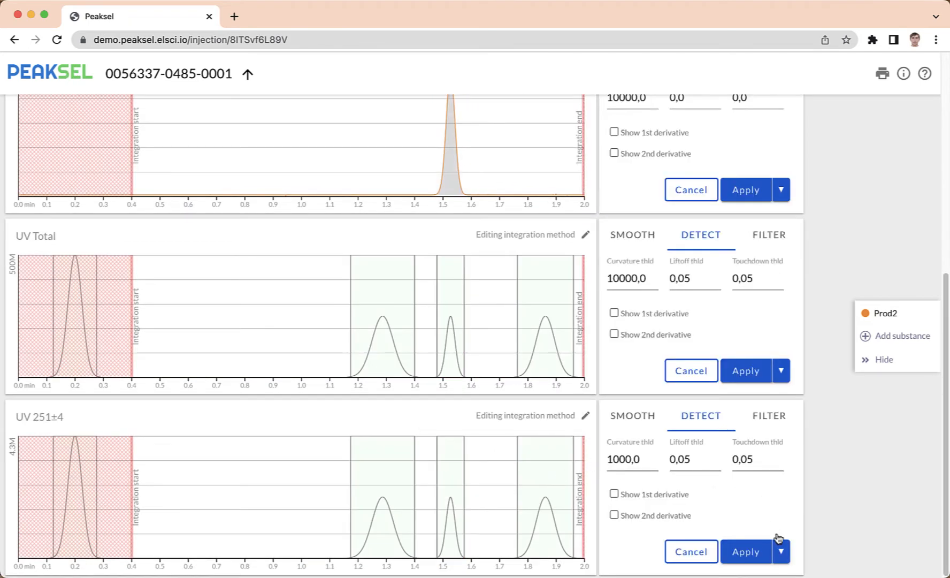
click(781, 551)
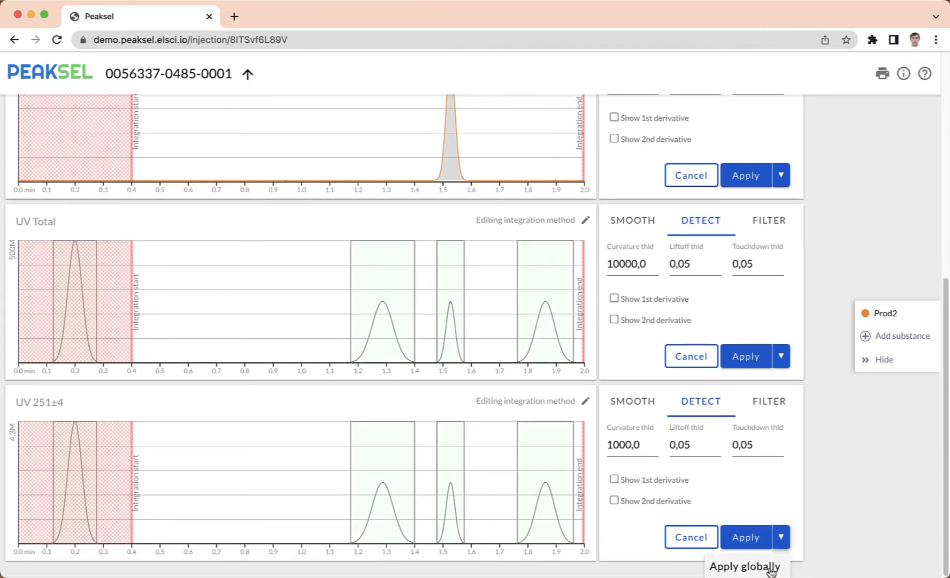
click(771, 568)
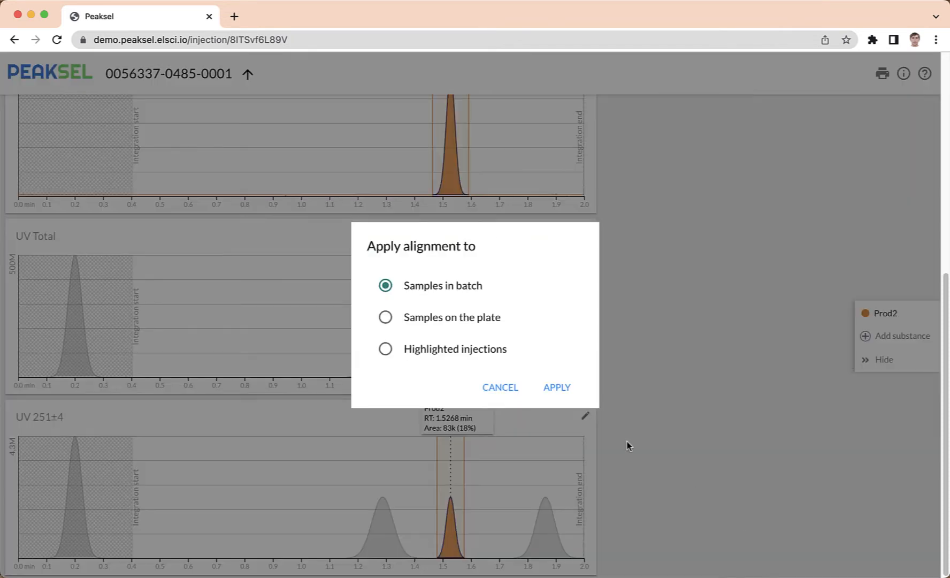
click(555, 396)
scroll(497, 321, up, 7)
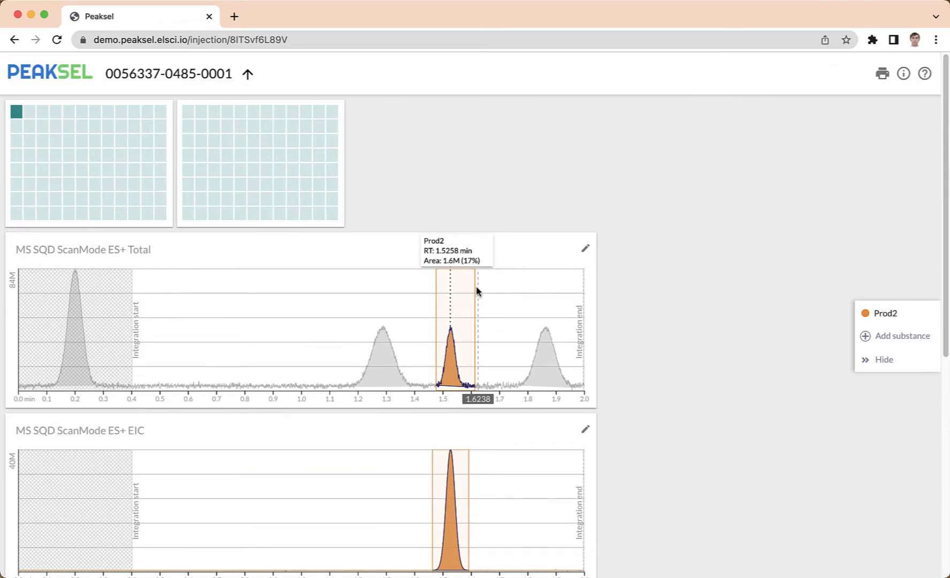
click(29, 111)
scroll(358, 305, down, 1)
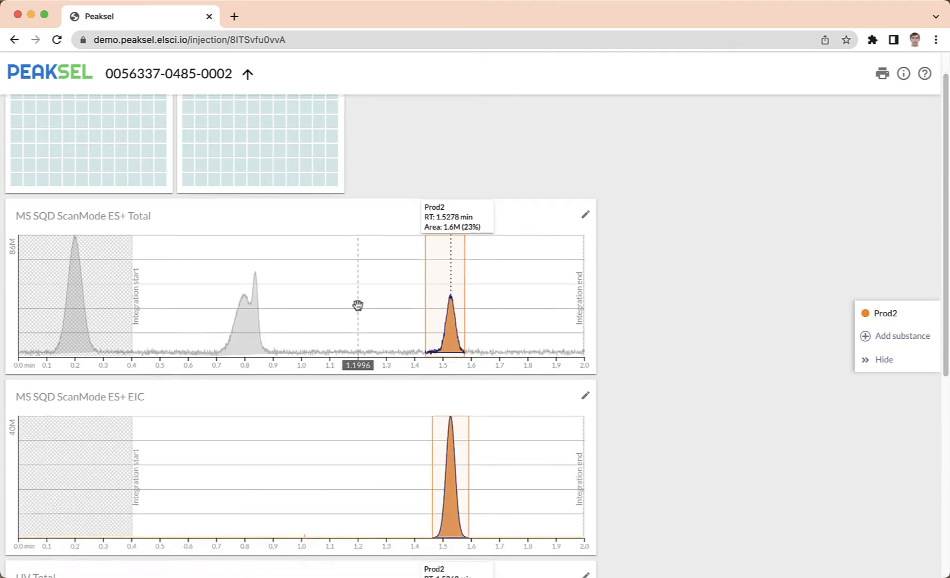
scroll(358, 305, down, 6)
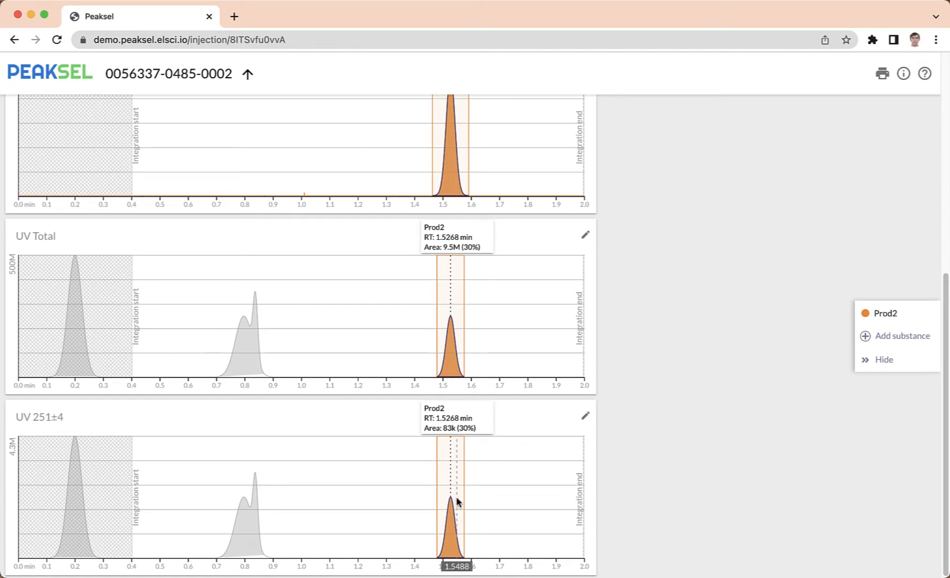
drag(460, 389, 426, 387)
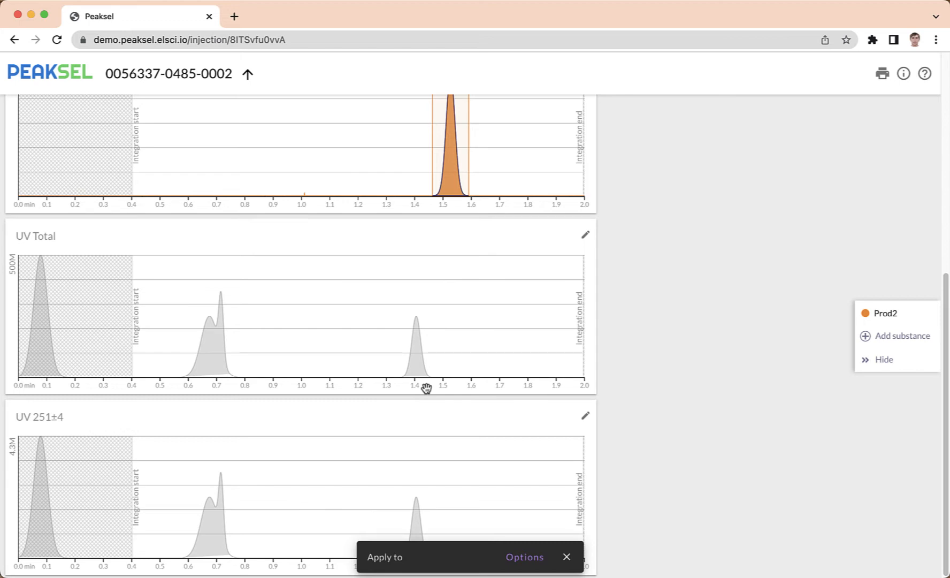
click(512, 557)
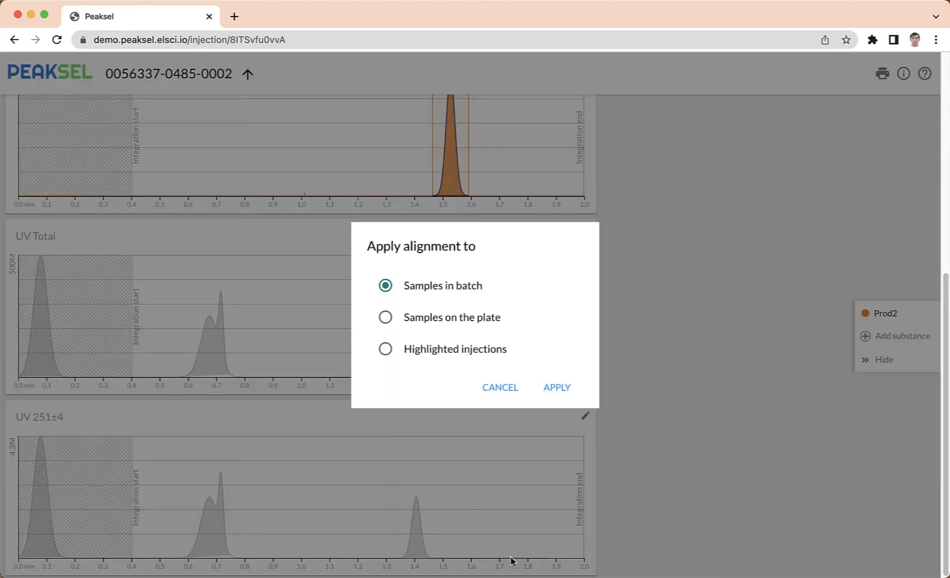
click(554, 393)
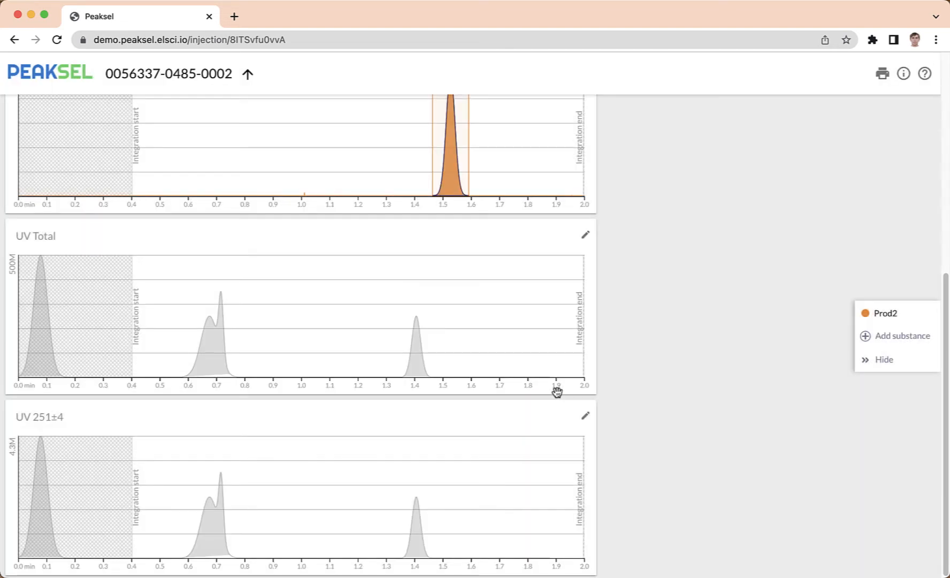
scroll(554, 387, up, 7)
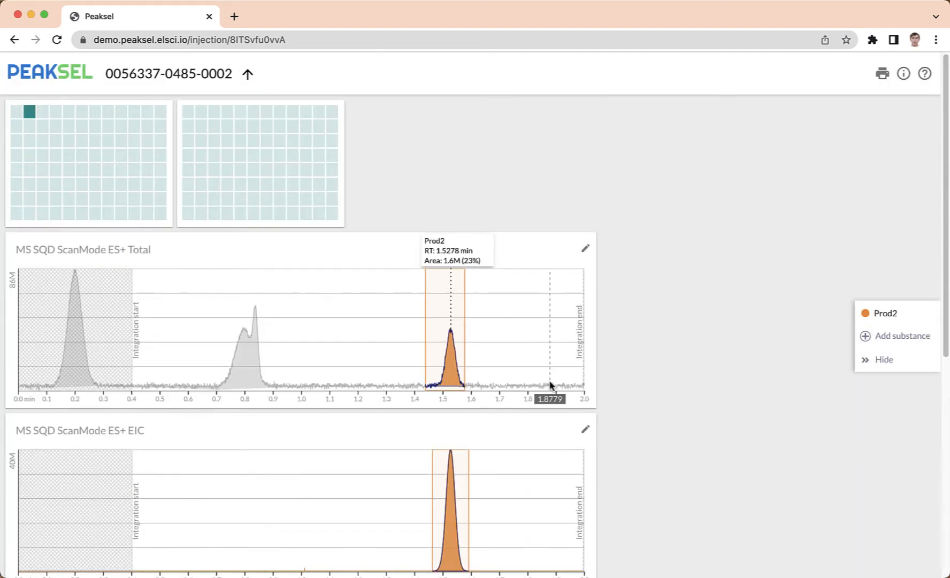
click(16, 112)
scroll(431, 286, down, 7)
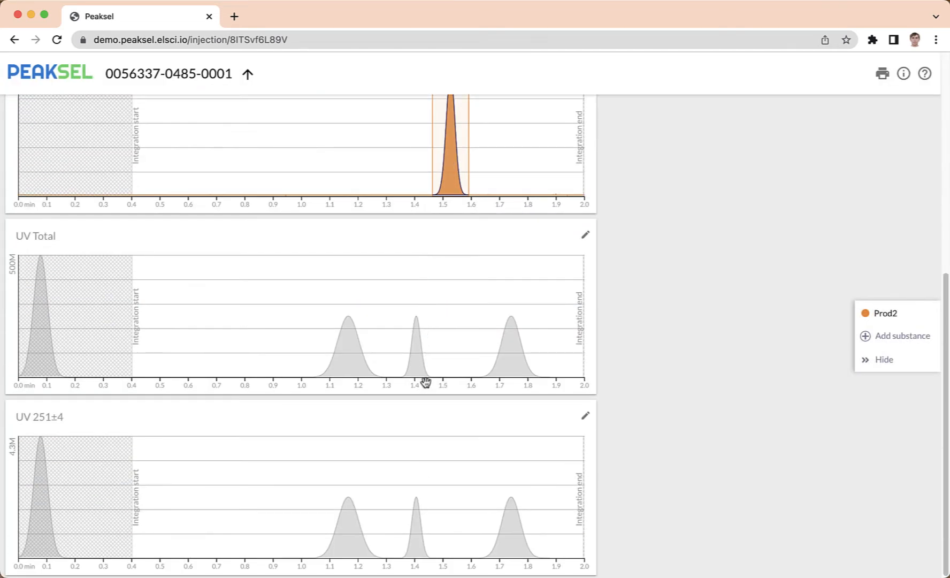
drag(424, 384, 458, 388)
click(527, 560)
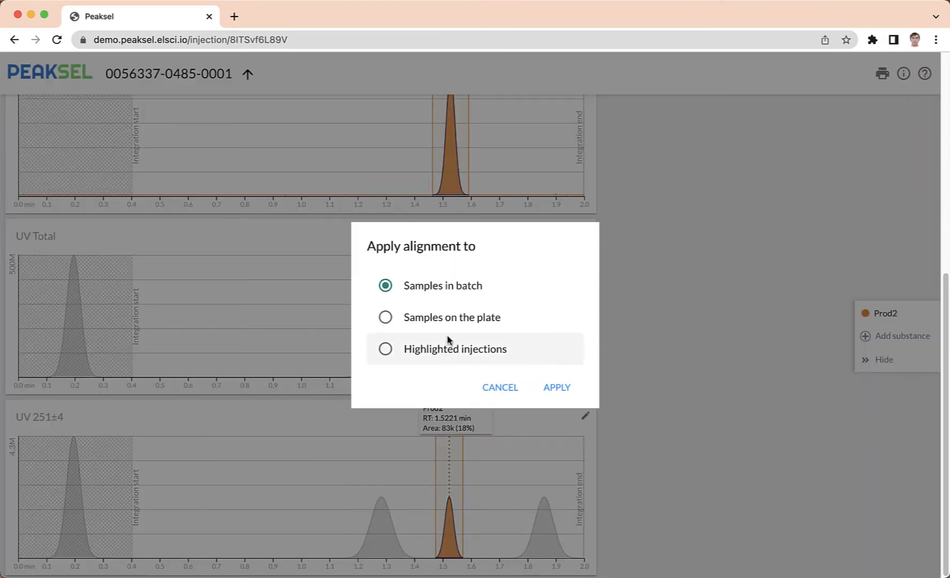
click(563, 388)
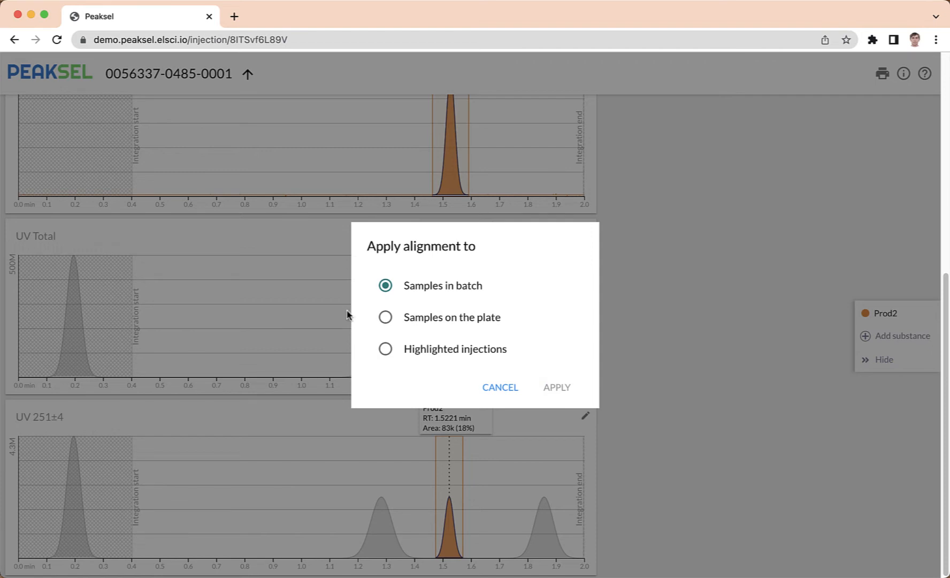
scroll(289, 273, up, 6)
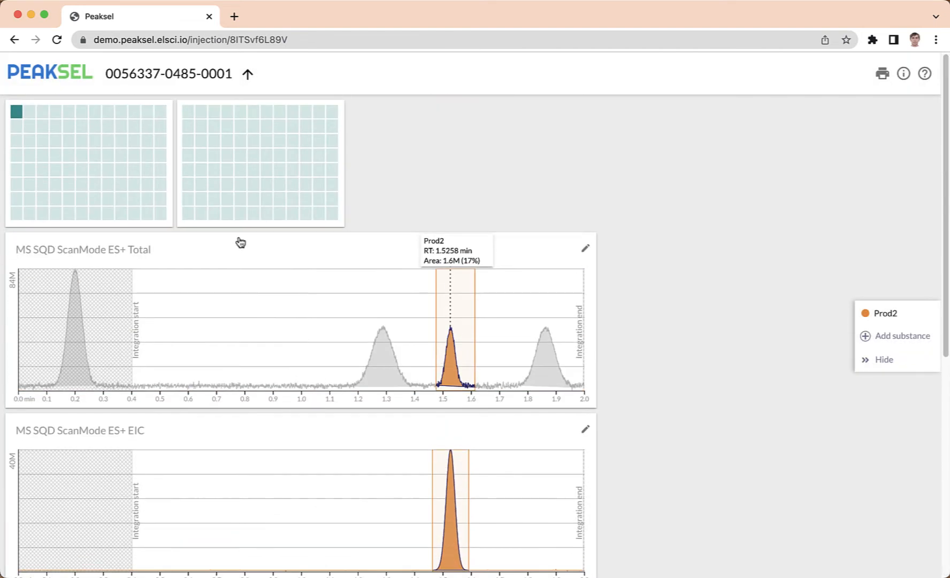
click(44, 124)
scroll(458, 314, down, 7)
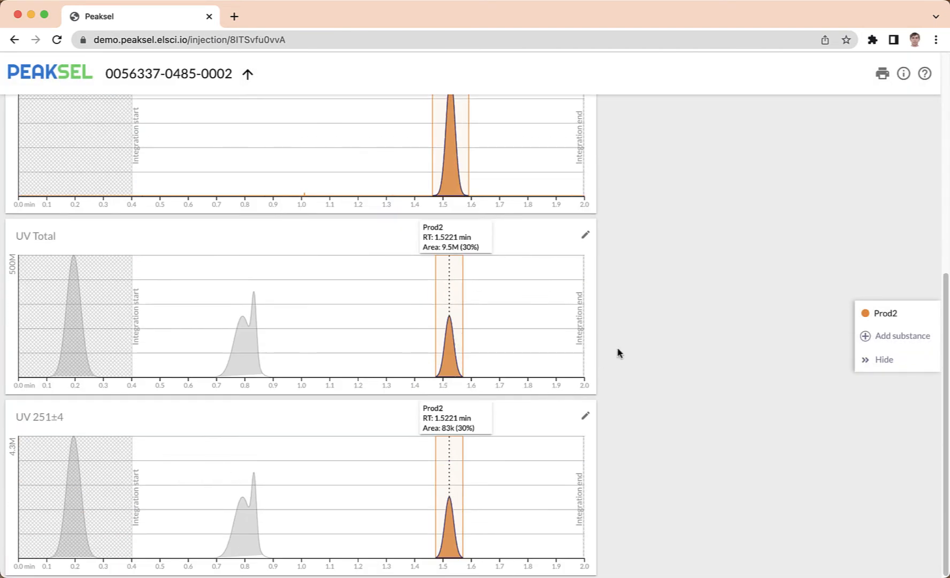
scroll(596, 215, up, 4)
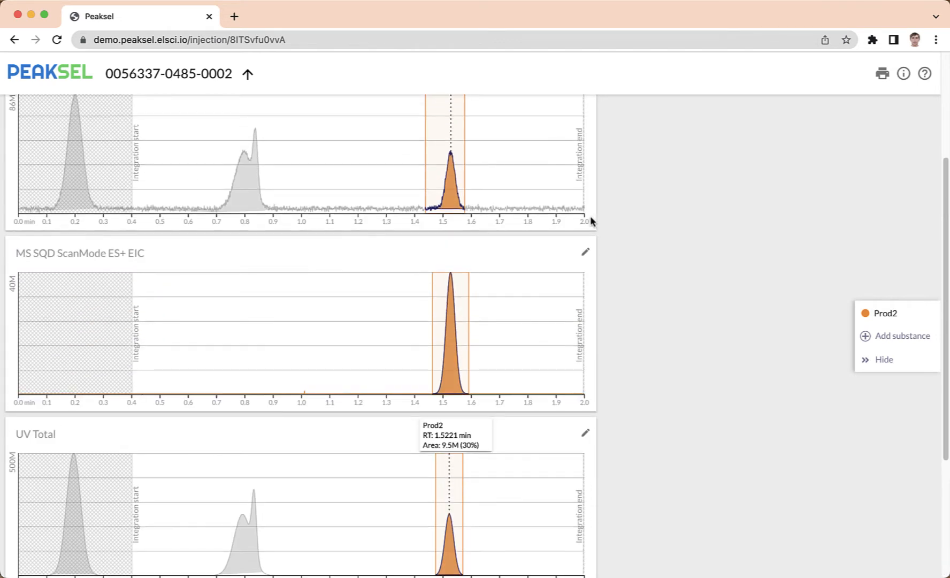
Step: Extend the Prod2 peak's end to about 1.7 min in the ES+ EIC chromatogram, and shift its region to about 1.4–1.64 min
click(586, 253)
click(549, 261)
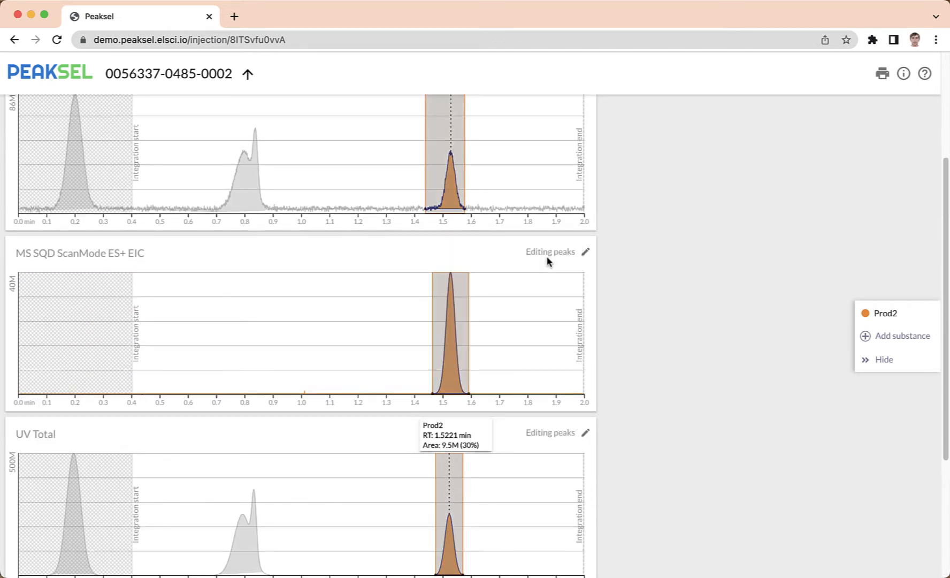
drag(470, 324, 498, 324)
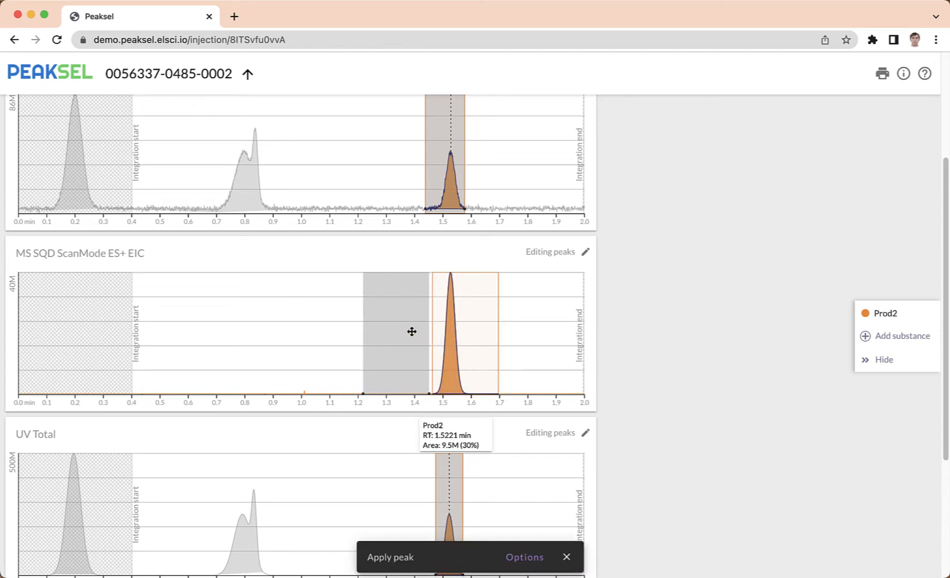
click(408, 330)
click(459, 335)
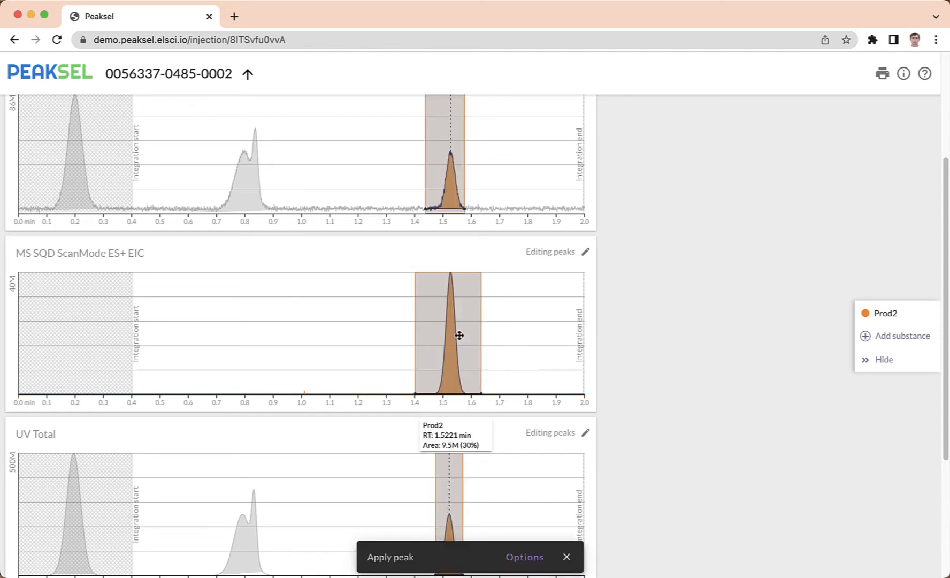
Step: Delete the Prod2 peaks from the ES+ EIC, ES+ Total and UV Total chromatograms
double_click(459, 336)
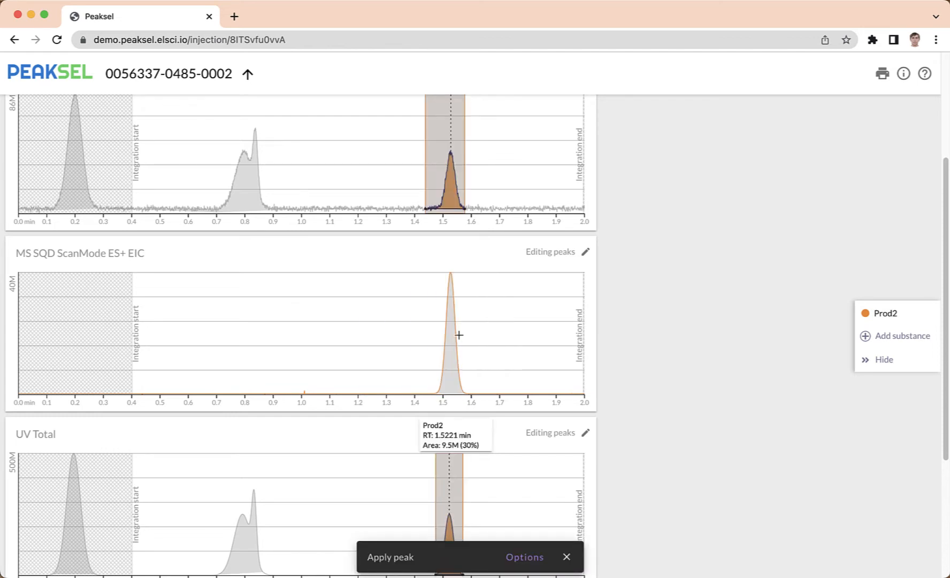
double_click(453, 198)
double_click(453, 478)
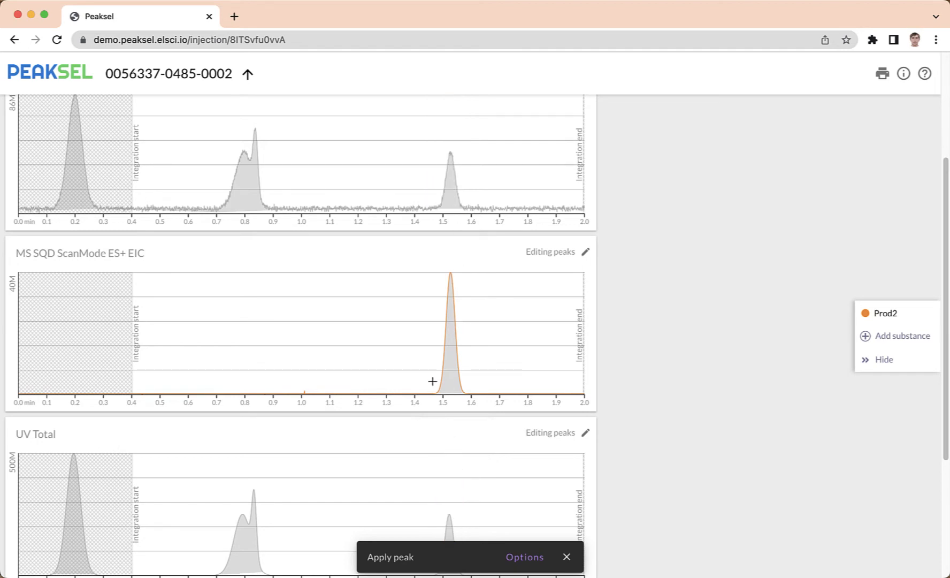
Step: Integrate a peak from about 1.46 to 1.59 min in the ES+ EIC chromatogram, assign it to Prod2, and apply it to chromatograms with formula C6H12O6
drag(432, 380, 470, 384)
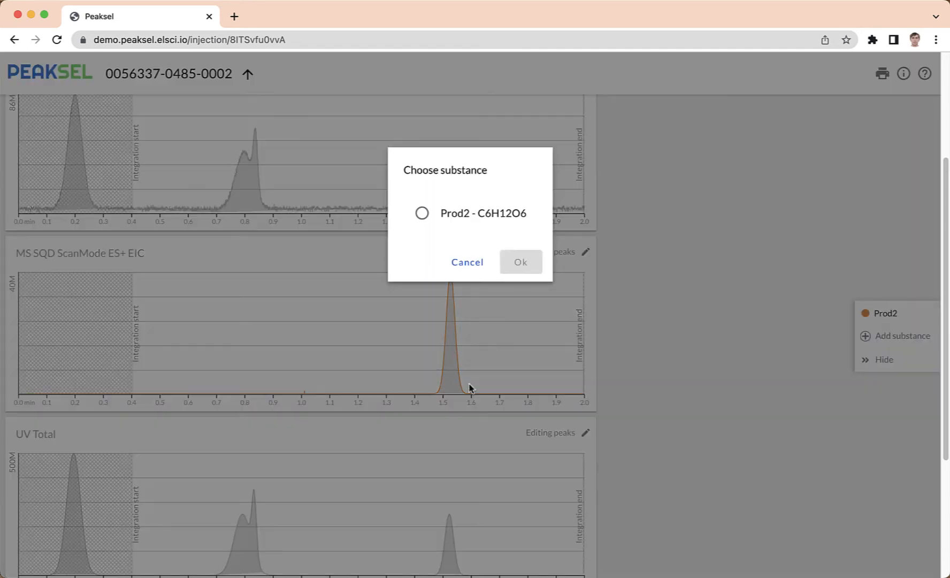
click(495, 223)
click(519, 262)
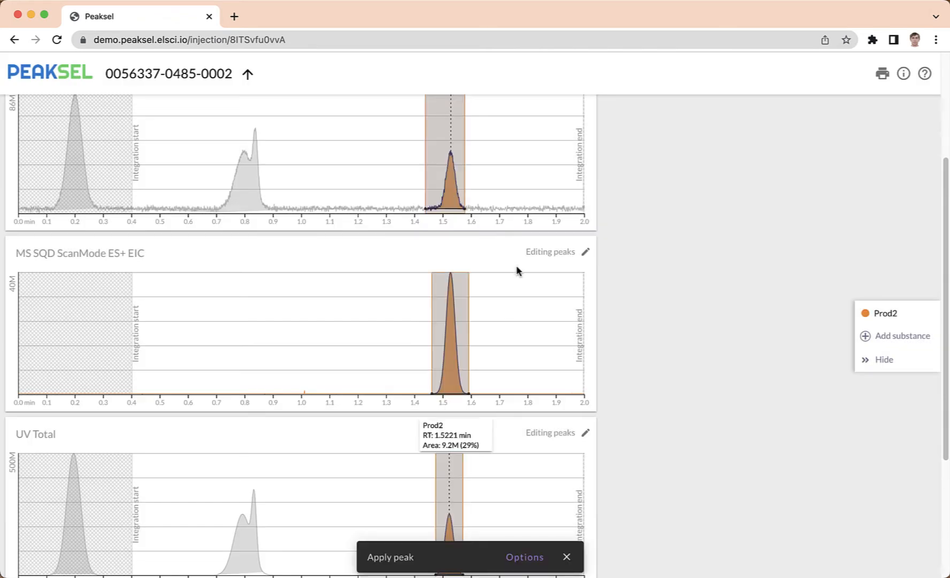
click(524, 557)
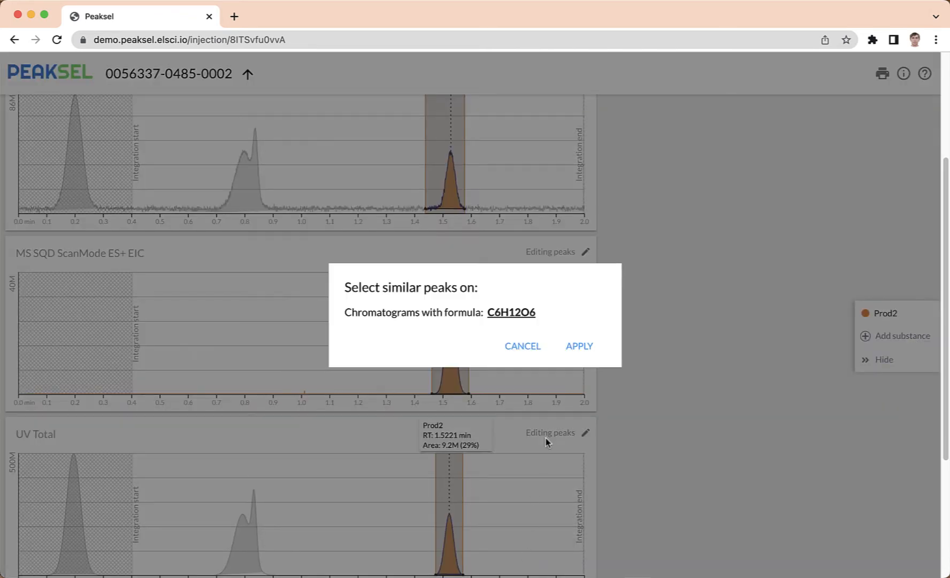
click(579, 346)
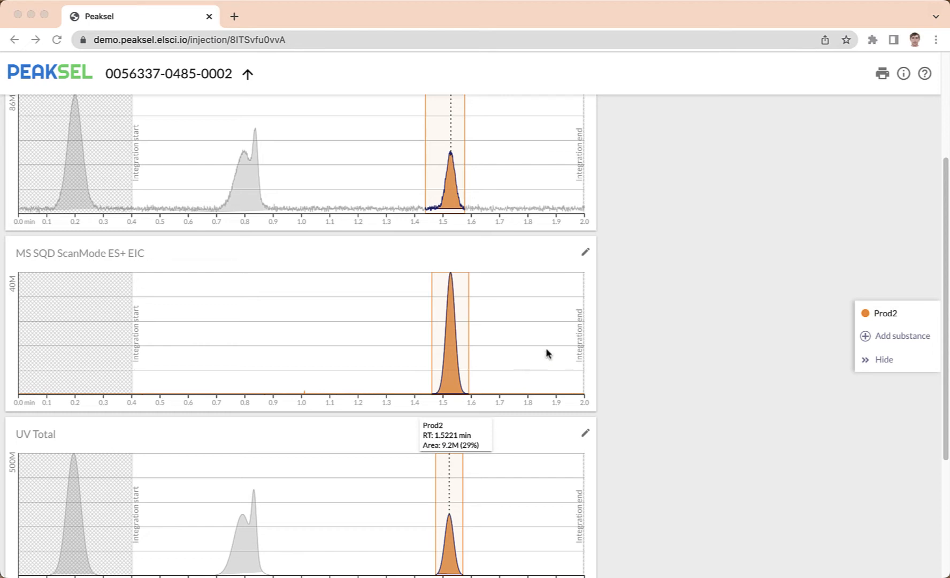
Step: Review the keyboard shortcuts for editing peaks, aligning chromatograms and navigating between injections
click(903, 77)
click(925, 74)
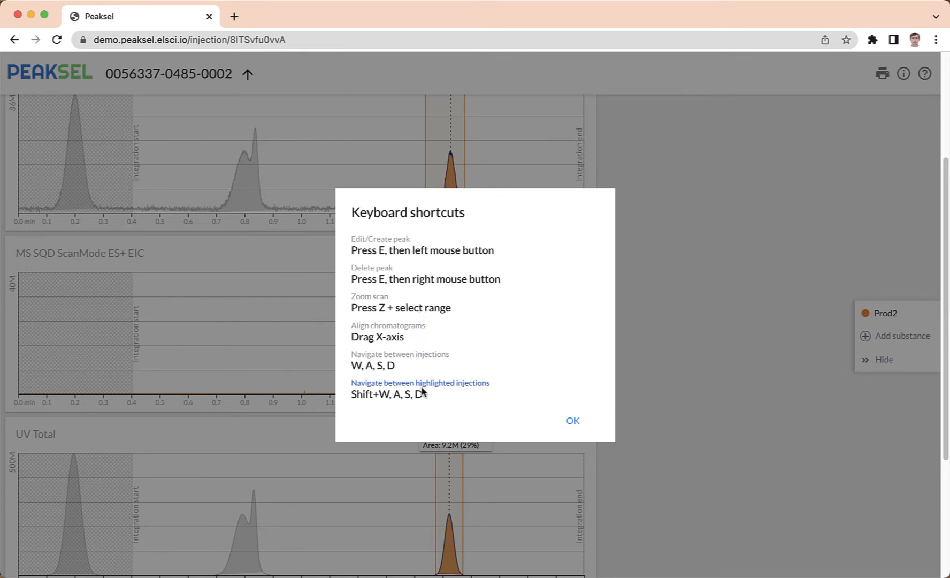
click(569, 420)
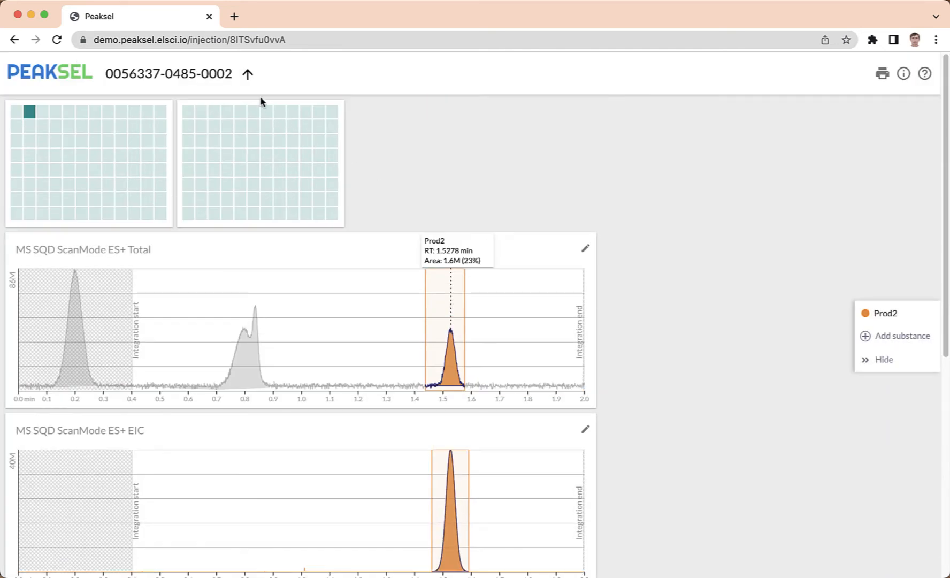
click(248, 75)
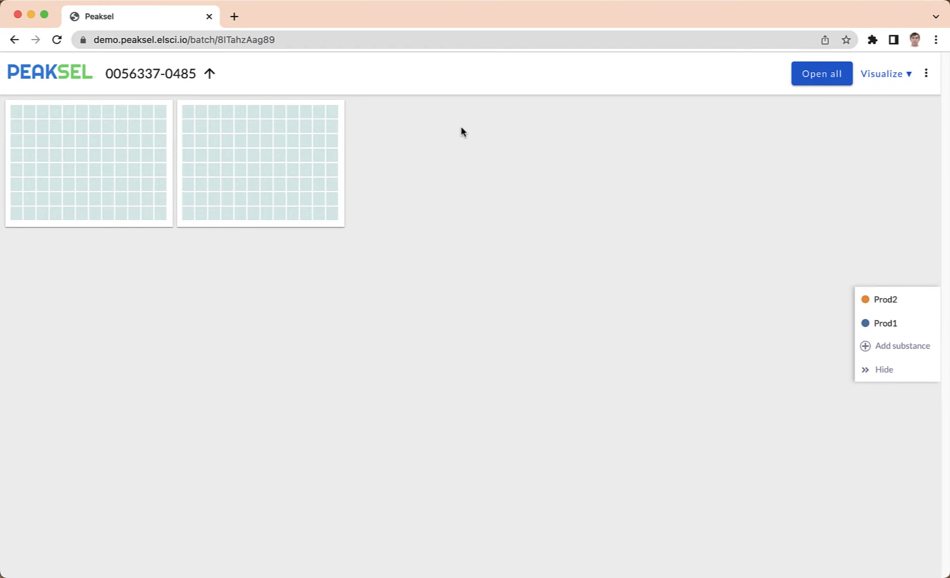
click(882, 75)
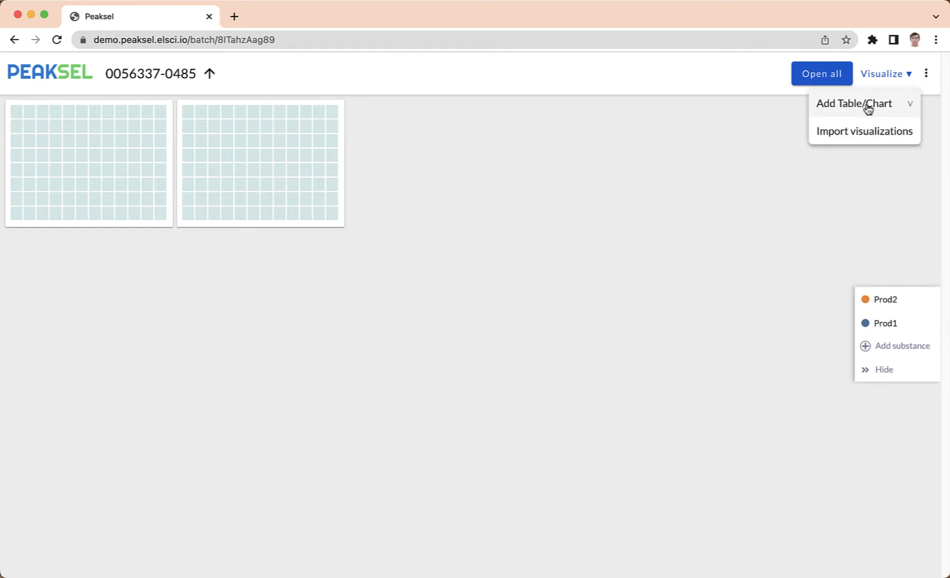
click(866, 107)
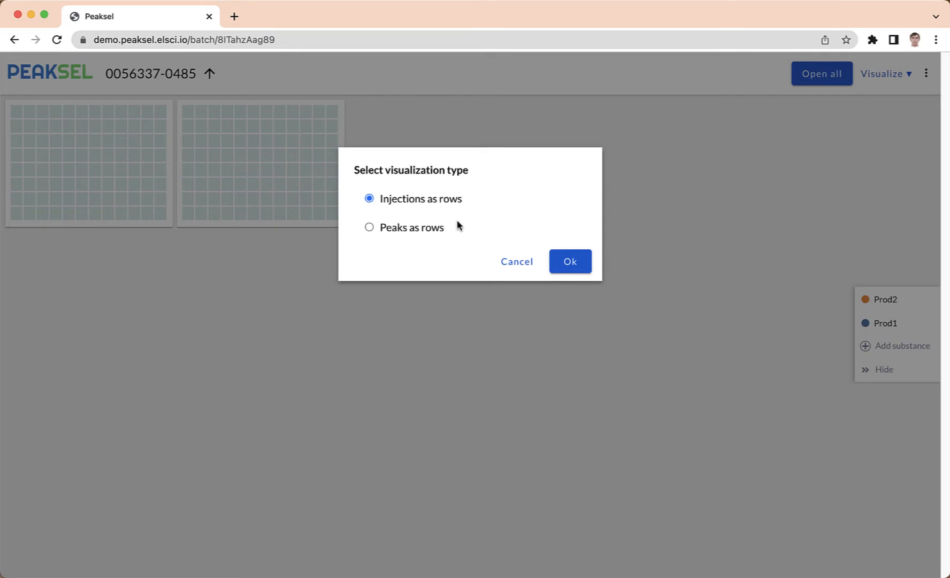
click(435, 229)
click(561, 262)
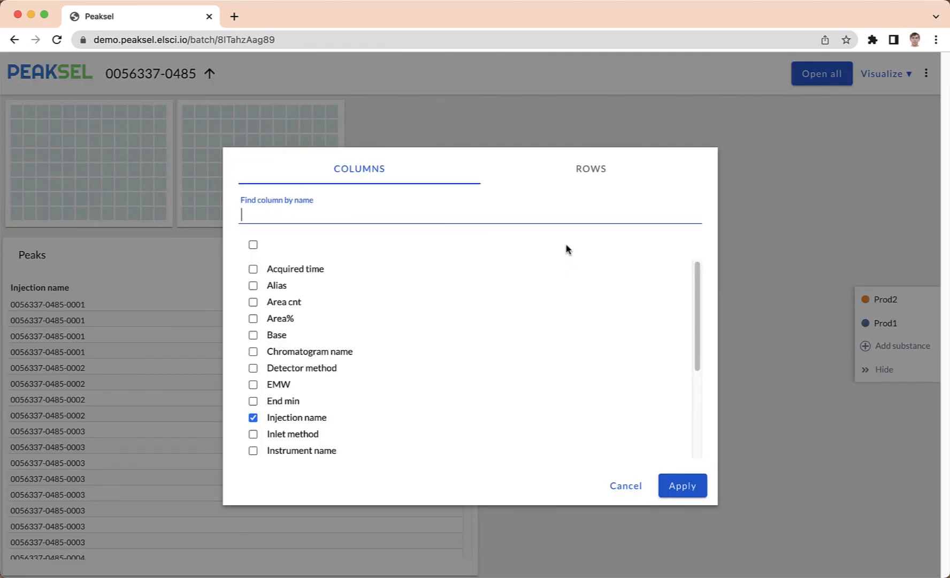
Step: Add the Alias, Chromatogram name, LargestPeak and MF columns to the Peaks table, then widen the table and its Chromatogram name column
click(254, 285)
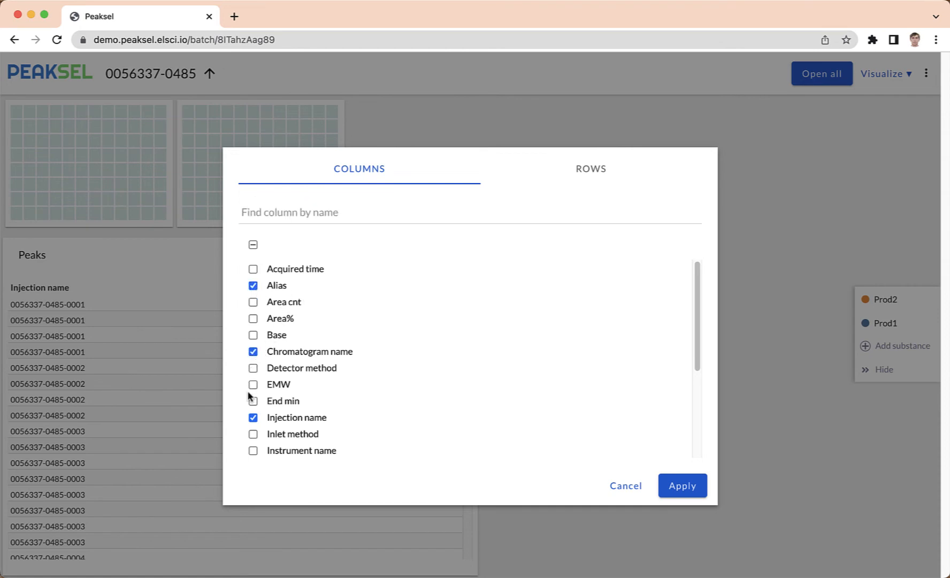
scroll(251, 421, down, 5)
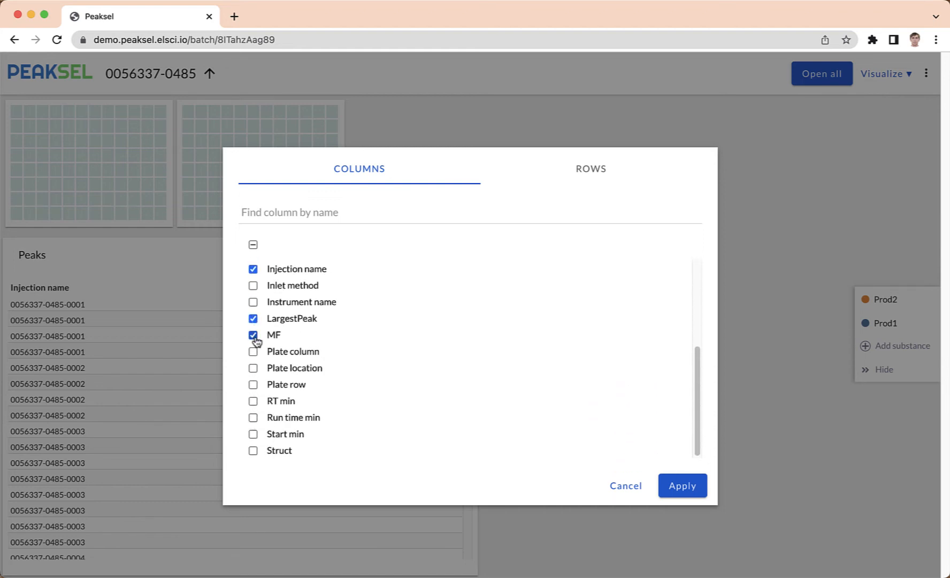
click(675, 496)
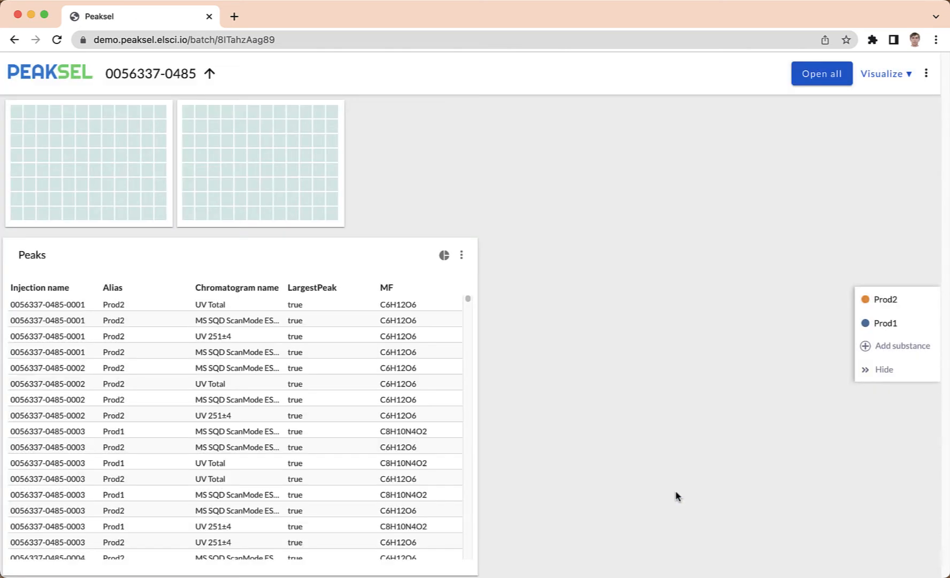
drag(478, 316, 719, 308)
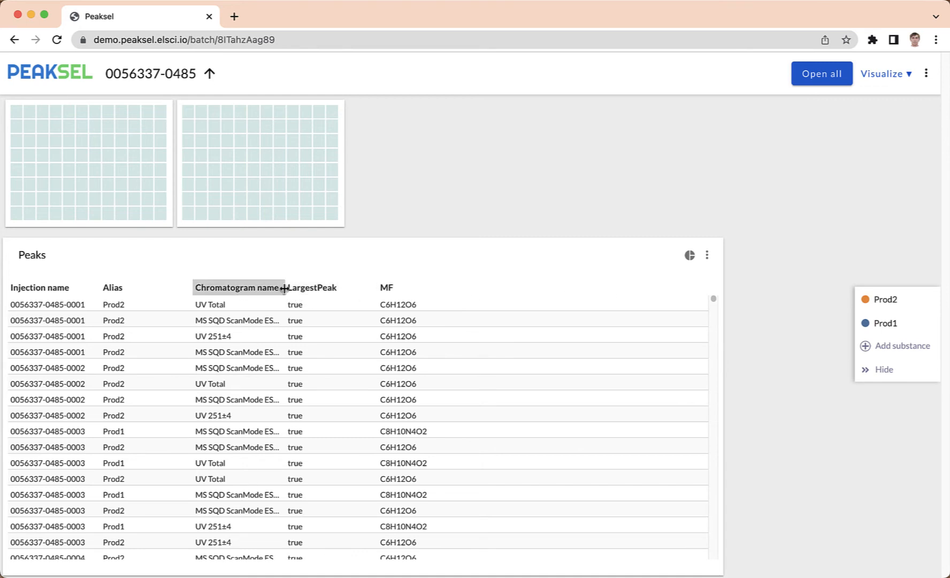
drag(285, 288, 324, 288)
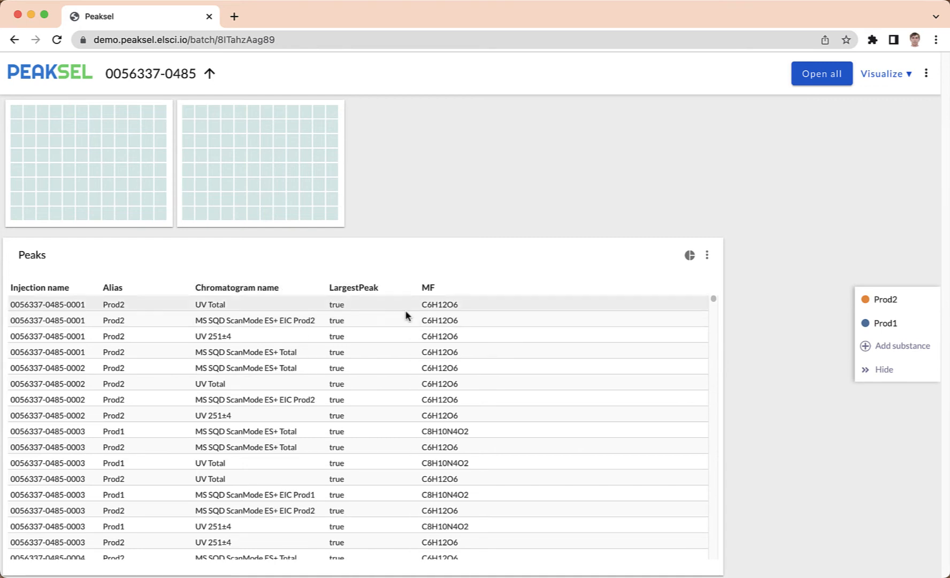
Step: Filter the Peaks table rows with the expression col['Chromatogram name'] ==* 'EIC' && col['LargestPeak']
click(707, 256)
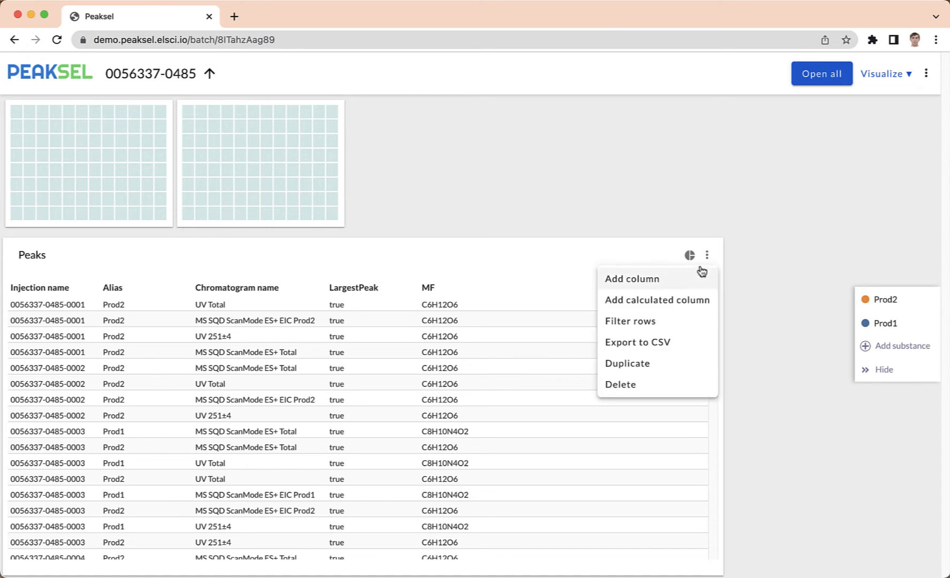
click(669, 322)
text(col['Chromatogram name'] ==* ')
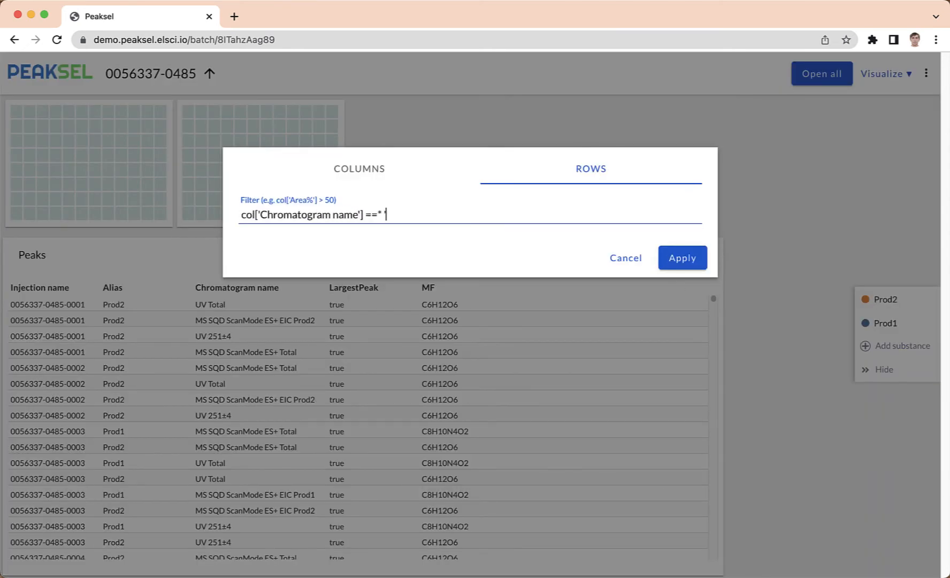
text(M)
key(BackSpace)
text(EIC)
text(&& col['LargestPeak)
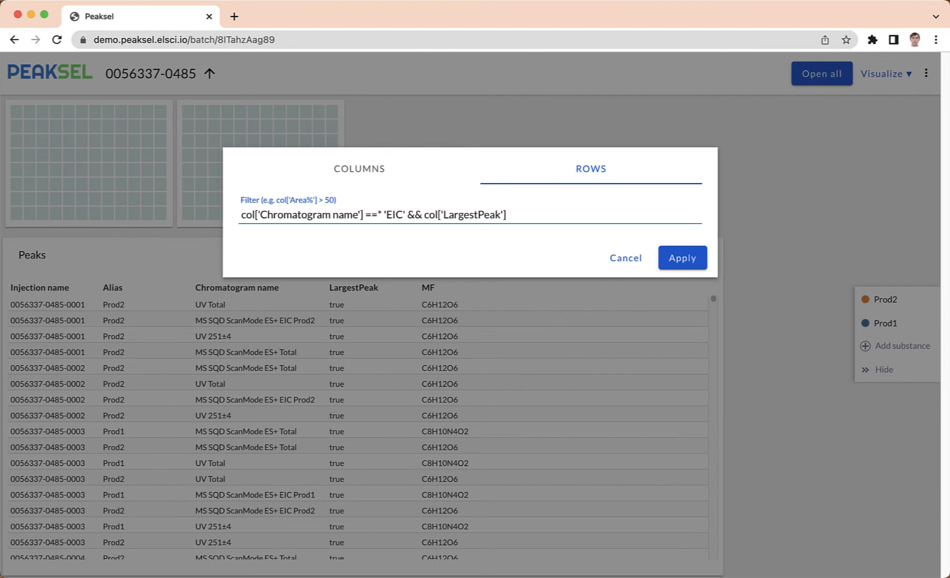
click(683, 259)
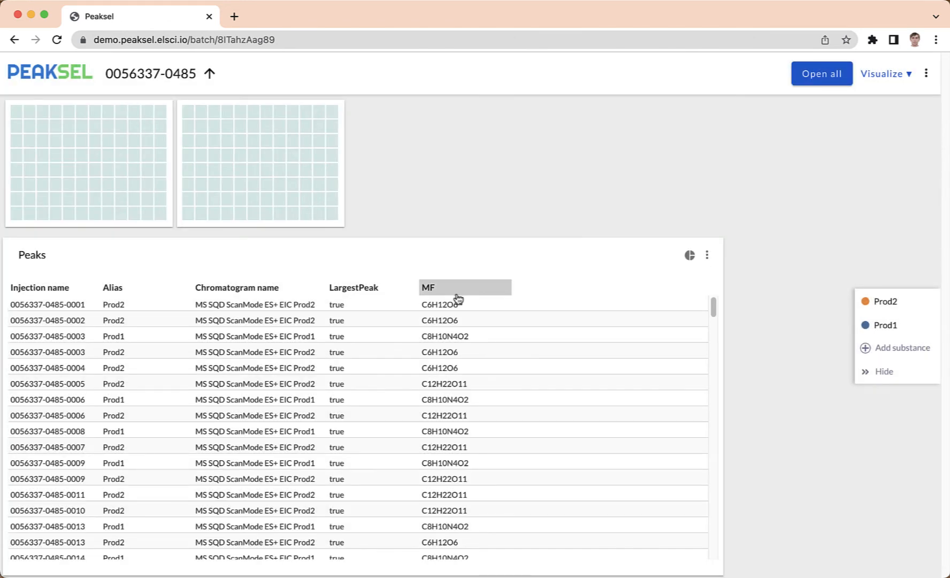
Step: Reorder the Peaks table so MF comes first and Alias second, and export it to CSV
drag(447, 294, 21, 293)
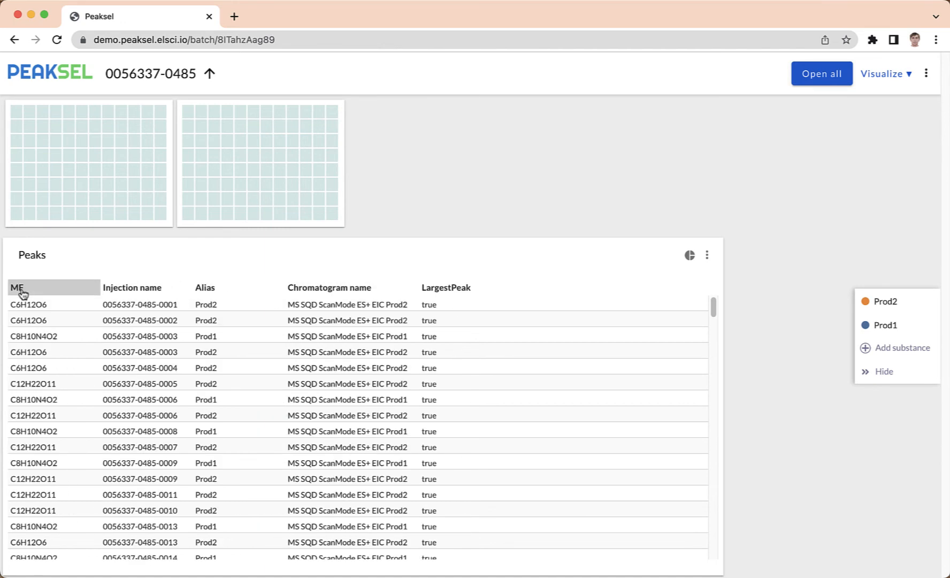
drag(210, 296, 109, 293)
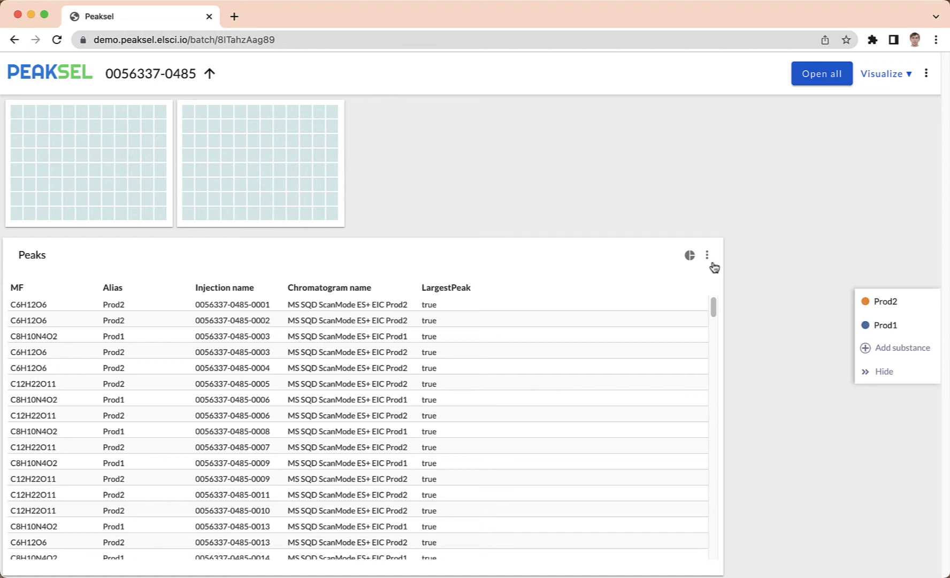
click(706, 256)
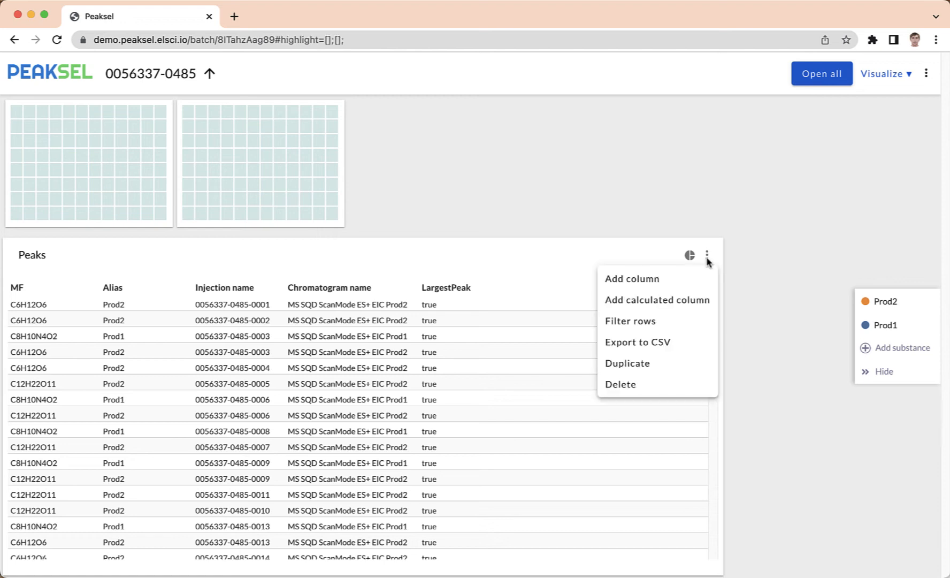
click(663, 343)
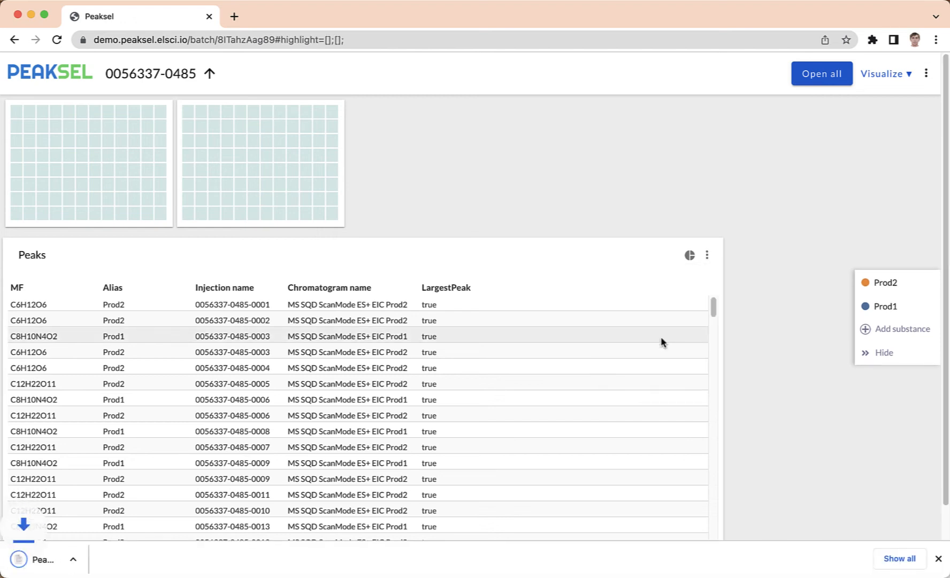
Step: Locate the exported Peaks (1).csv in Finder's Downloads folder and open it with Microsoft Excel
click(141, 557)
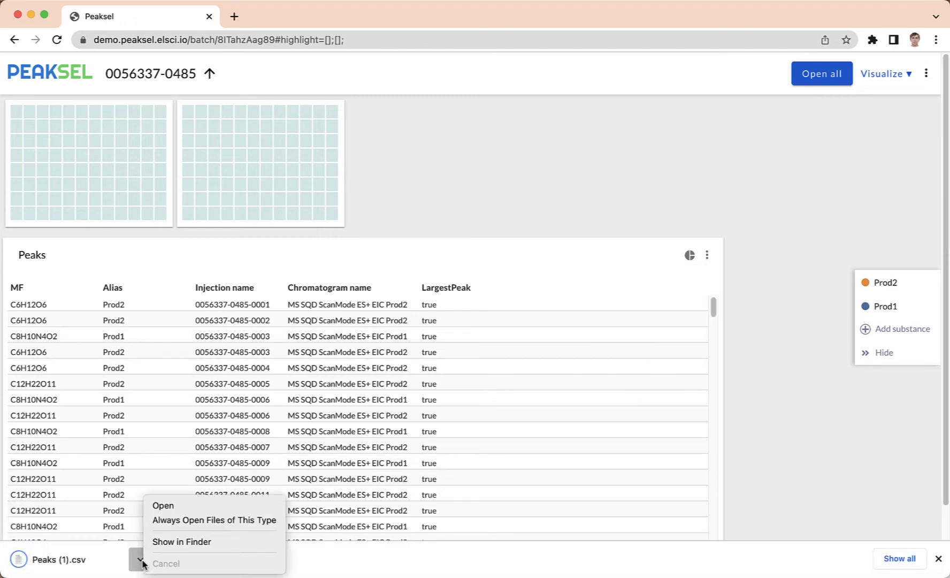
click(193, 540)
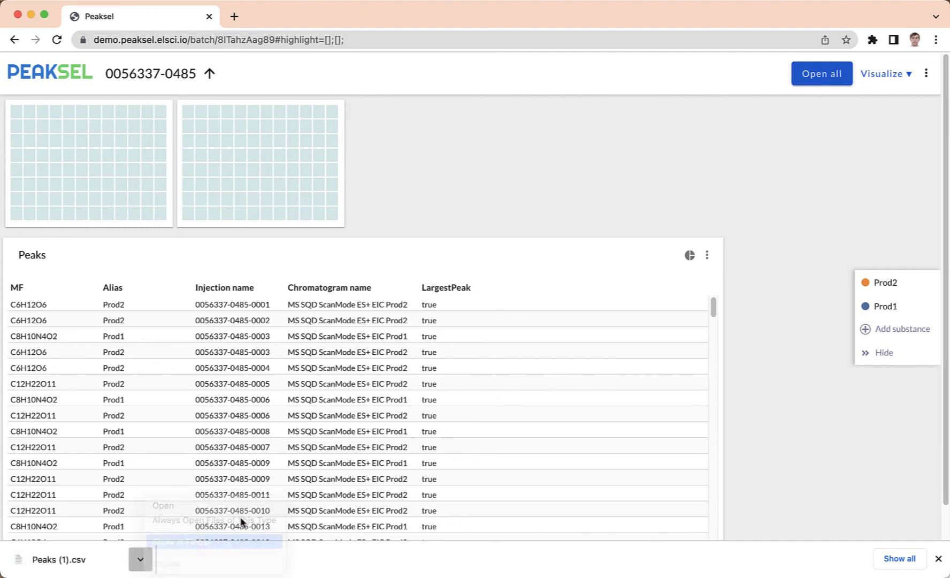
right_click(597, 372)
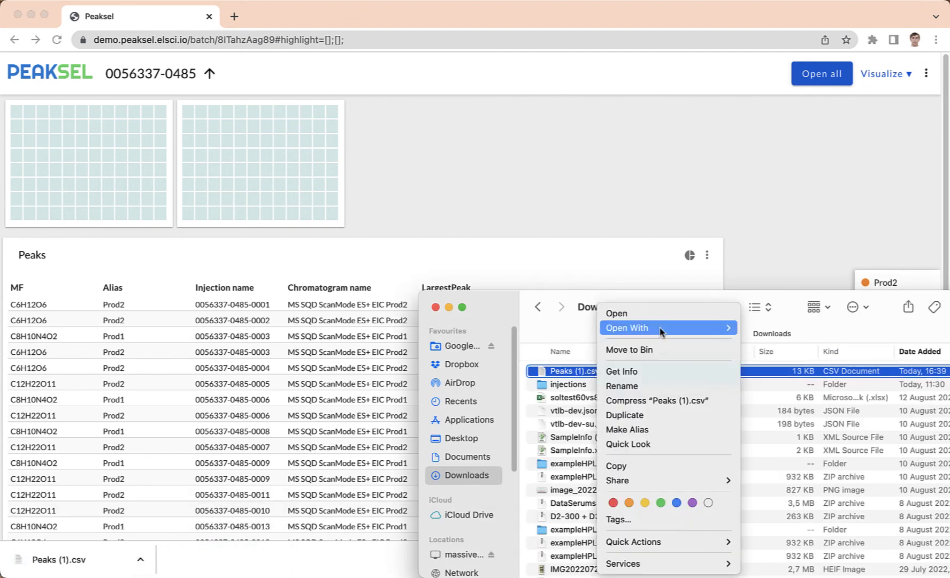
mouse_move(695, 327)
click(797, 380)
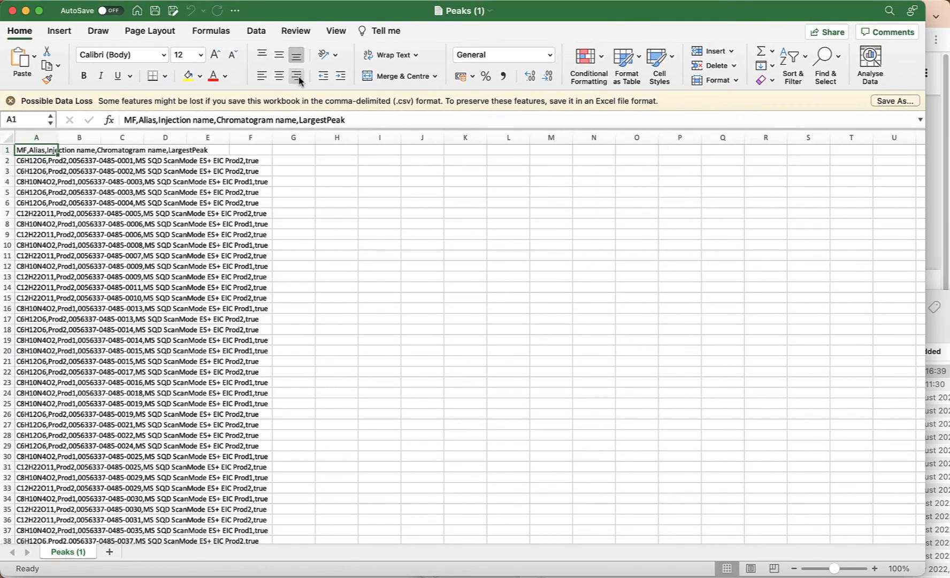
Step: Split column A into separate columns as delimited text, using Comma instead of Tab as the delimiter
click(36, 137)
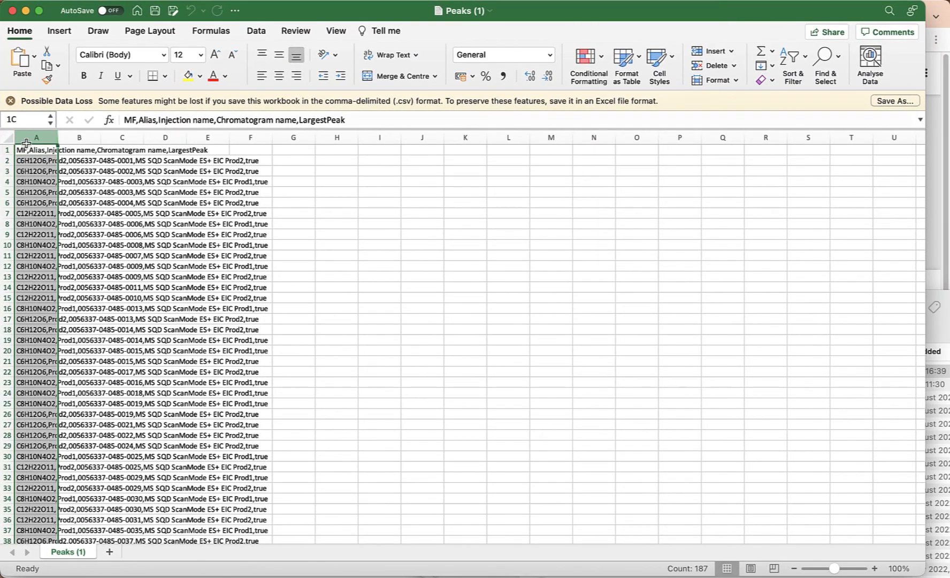
click(253, 31)
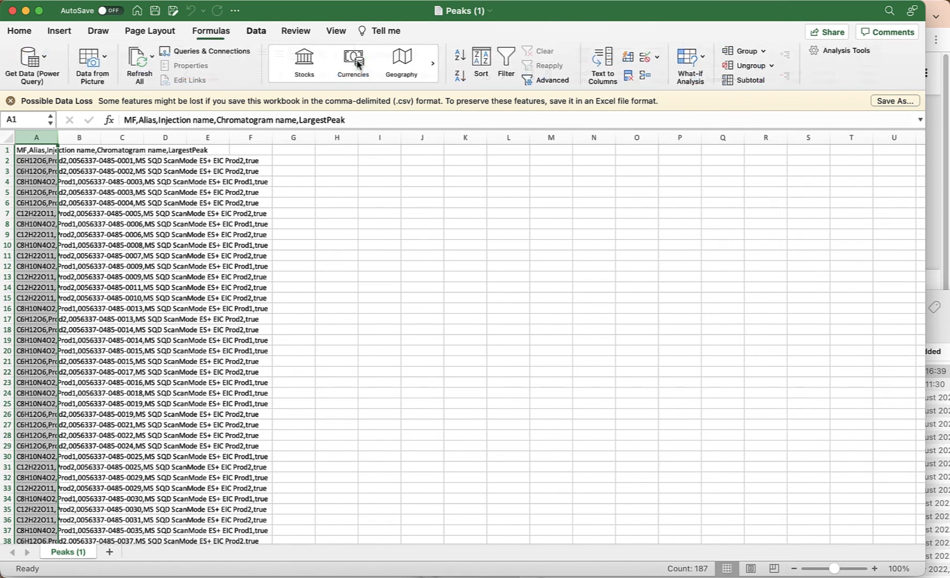
click(604, 66)
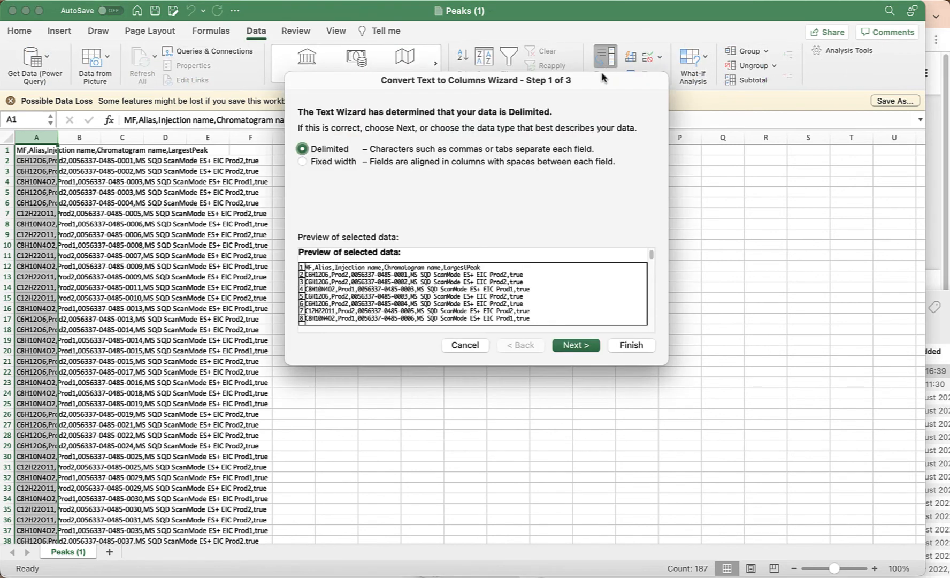
click(576, 345)
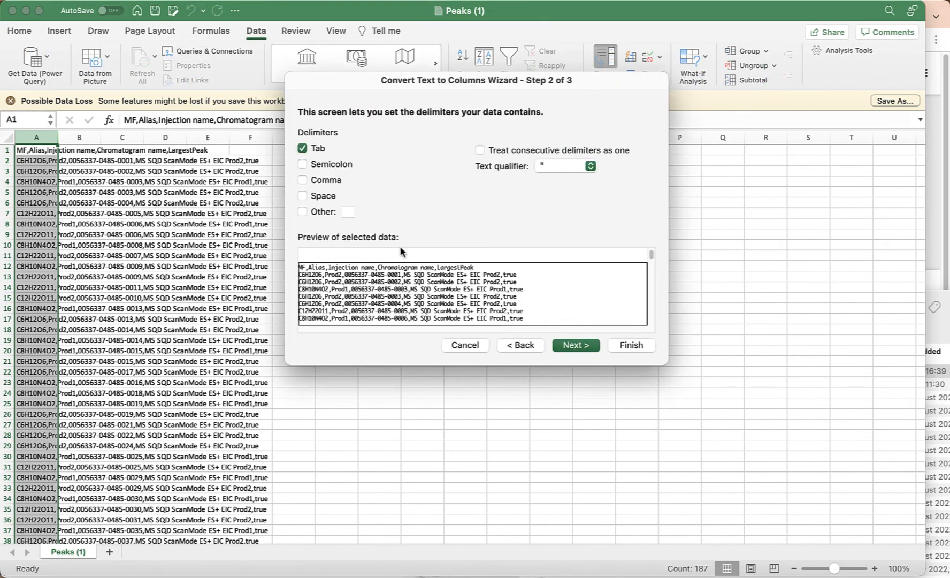
click(325, 180)
click(314, 151)
click(567, 346)
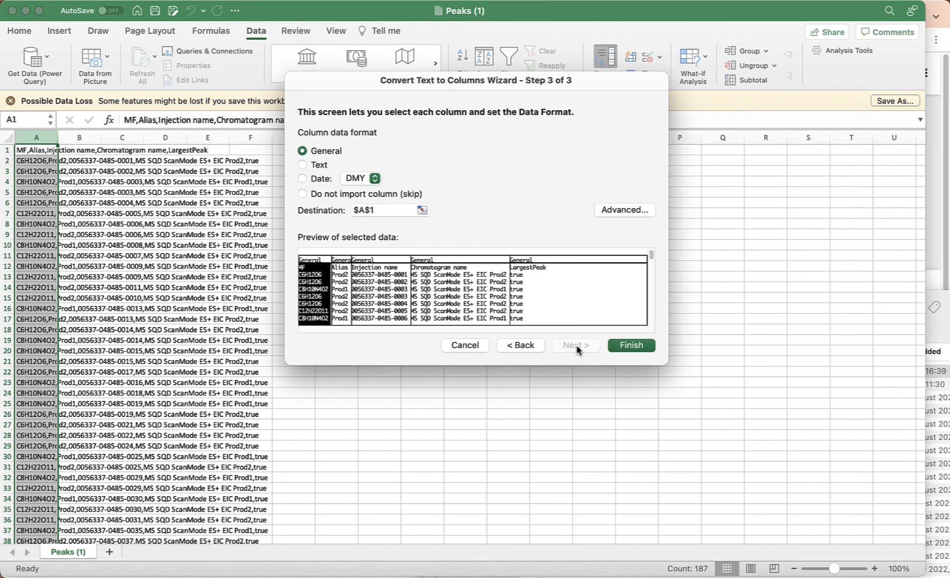
click(631, 346)
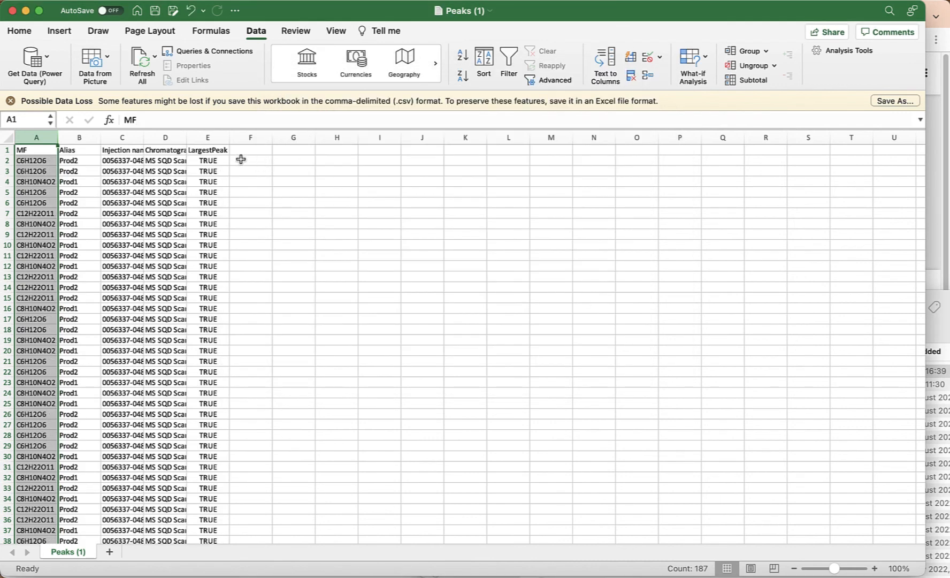
Step: Clear the Chromatogram name and LargestPeak columns (D and E) from the sheet
drag(167, 138, 213, 140)
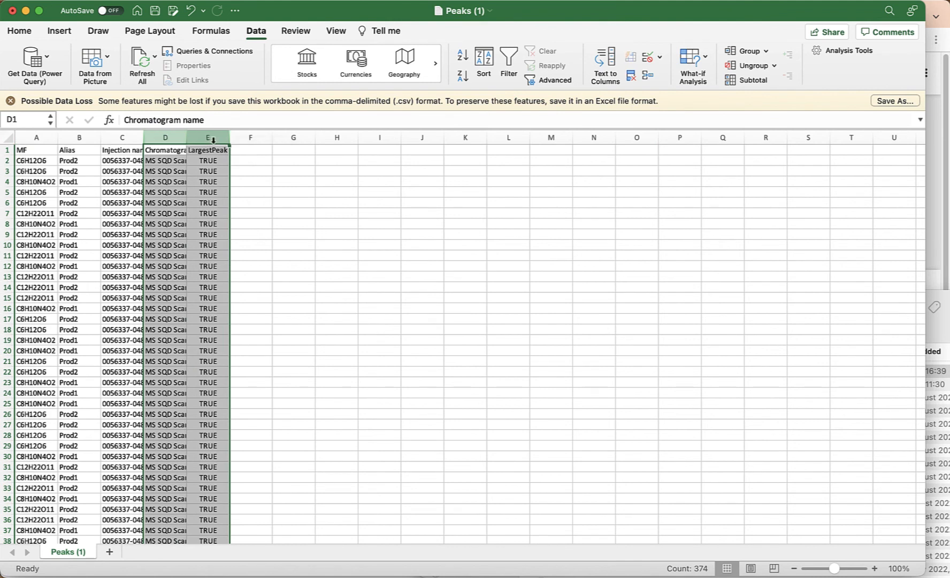
key(Delete)
click(304, 193)
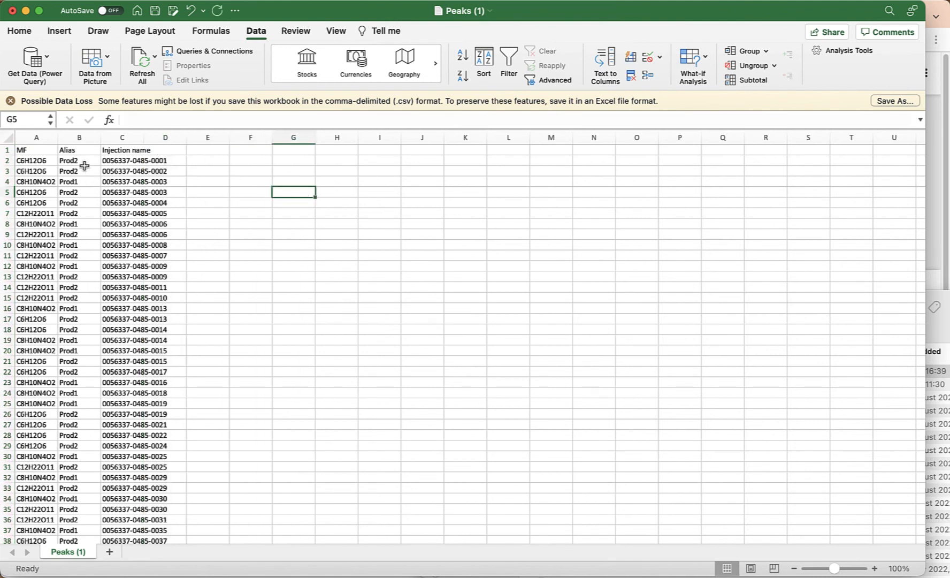
key(super+s)
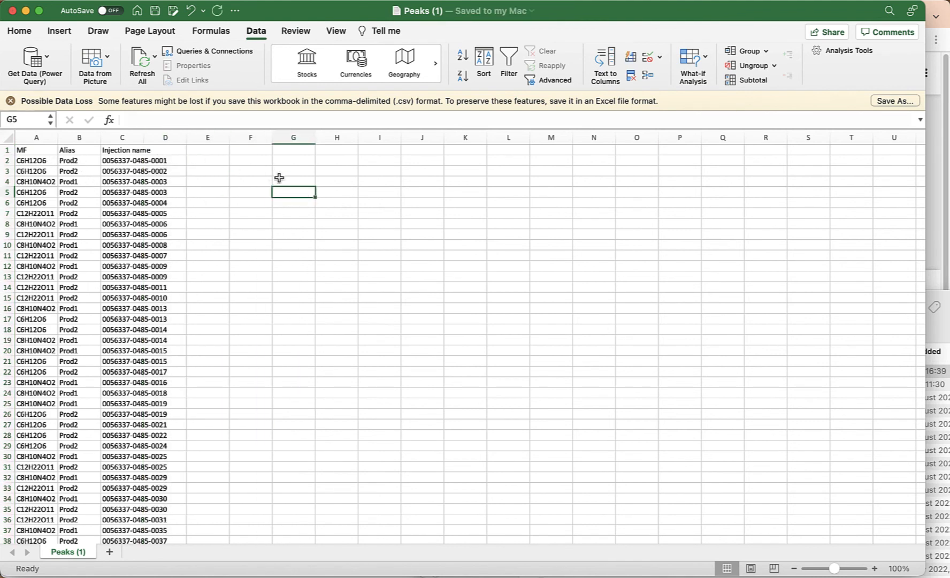
key(super+w)
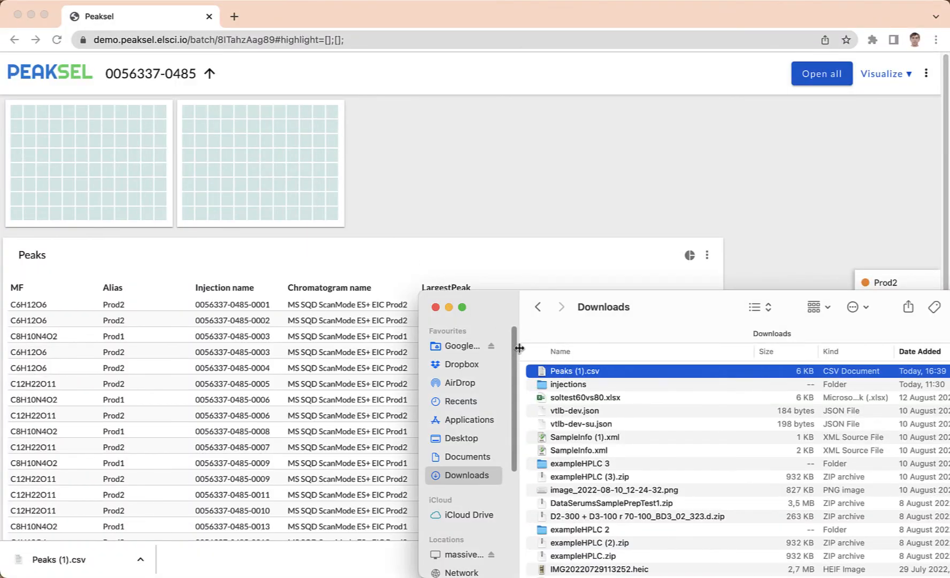
click(735, 206)
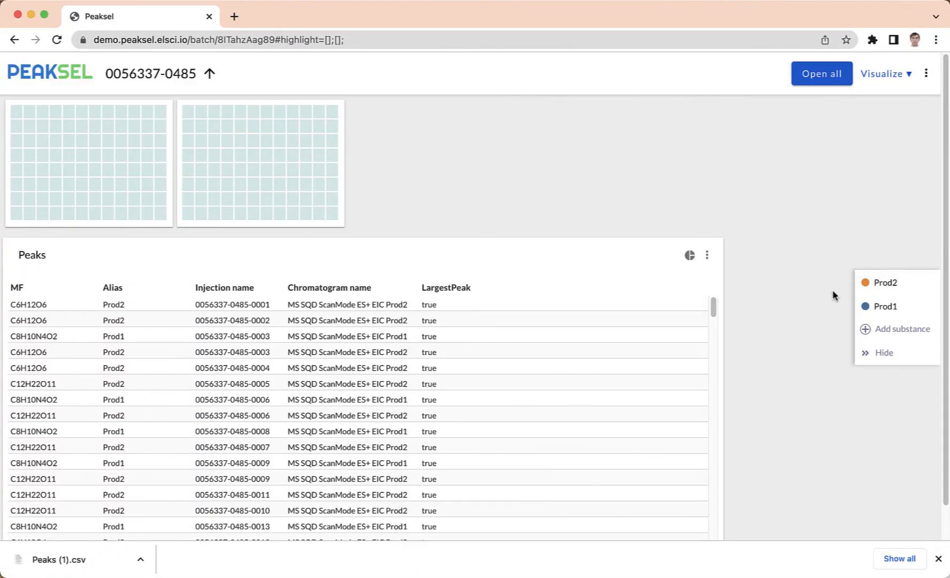
Step: Delete the substances Prod1 and Prod2 from the batch
click(865, 313)
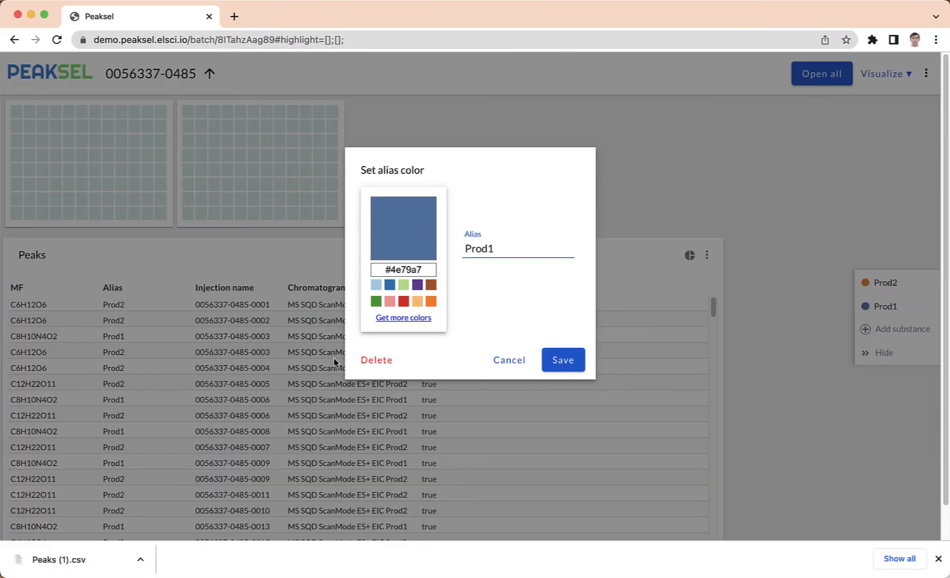
click(376, 360)
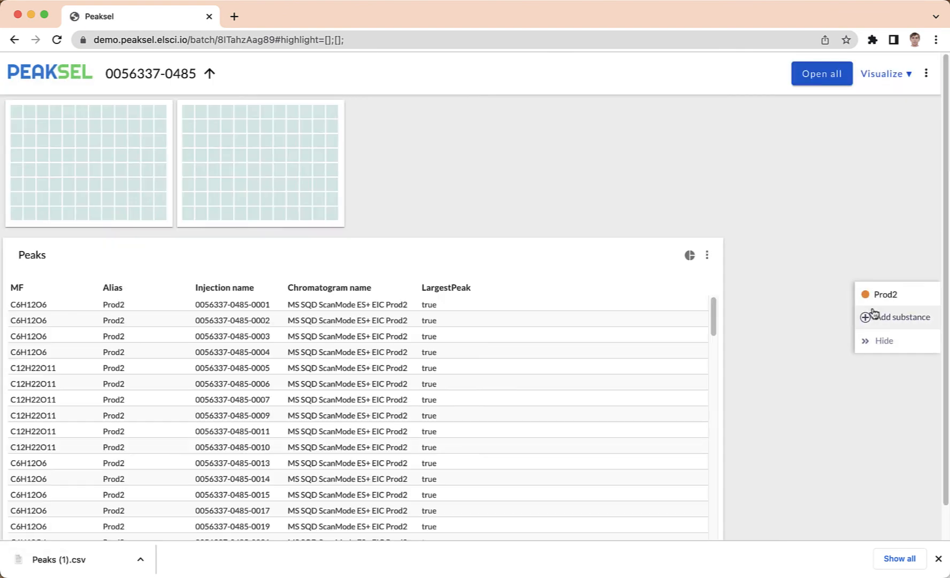
click(864, 296)
click(393, 357)
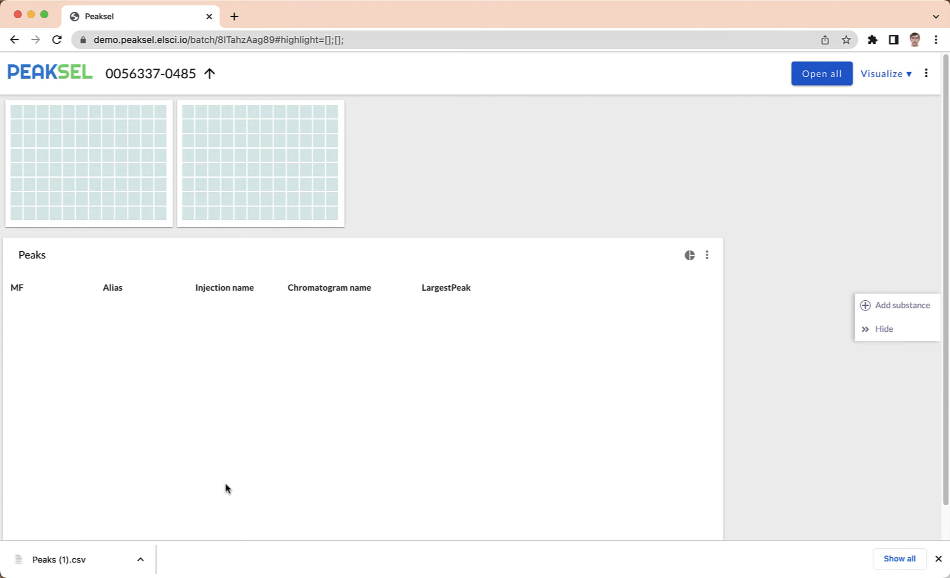
Step: Add the substances to the batch's injections by importing the edited Peaks (1).csv from the Downloads folder
key(super+w)
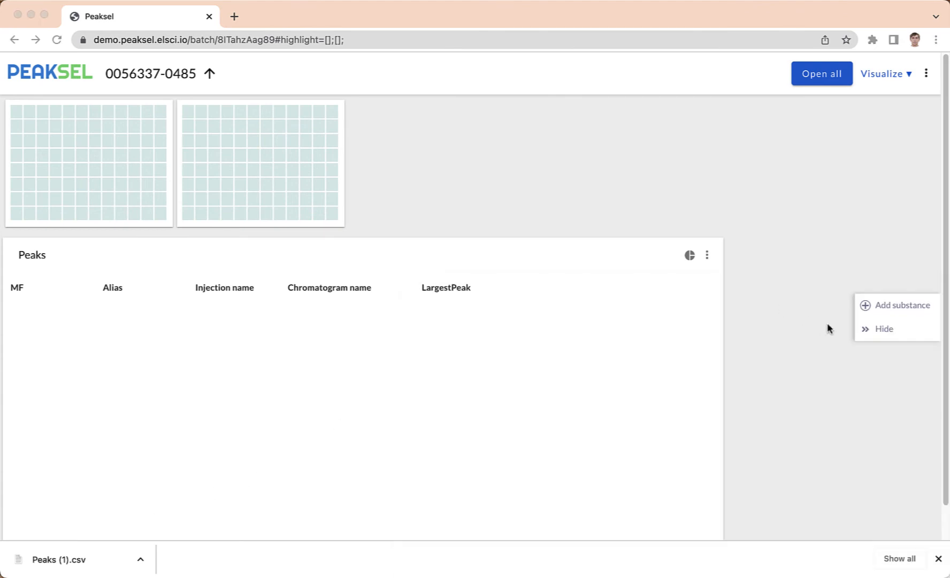
click(884, 306)
click(880, 306)
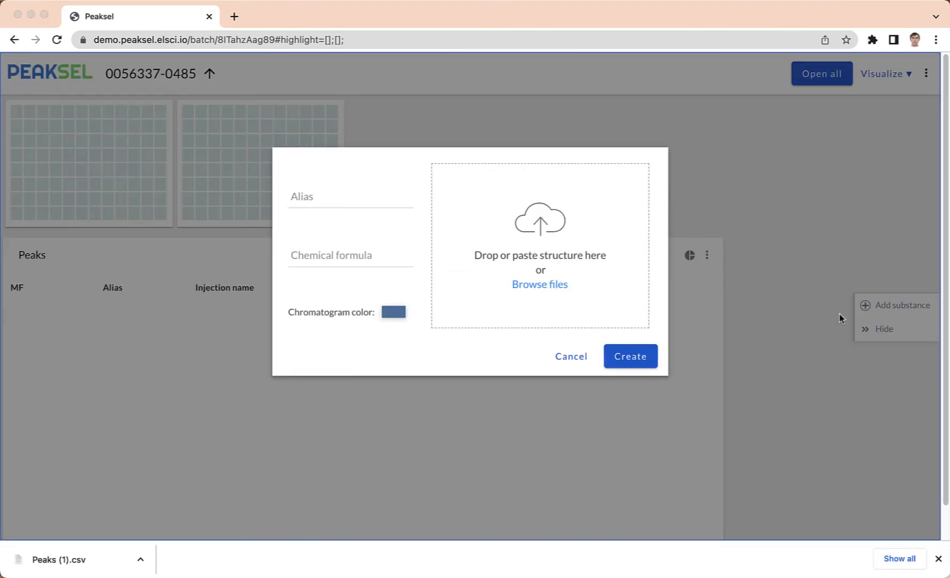
key(super+Tab)
drag(559, 373, 537, 250)
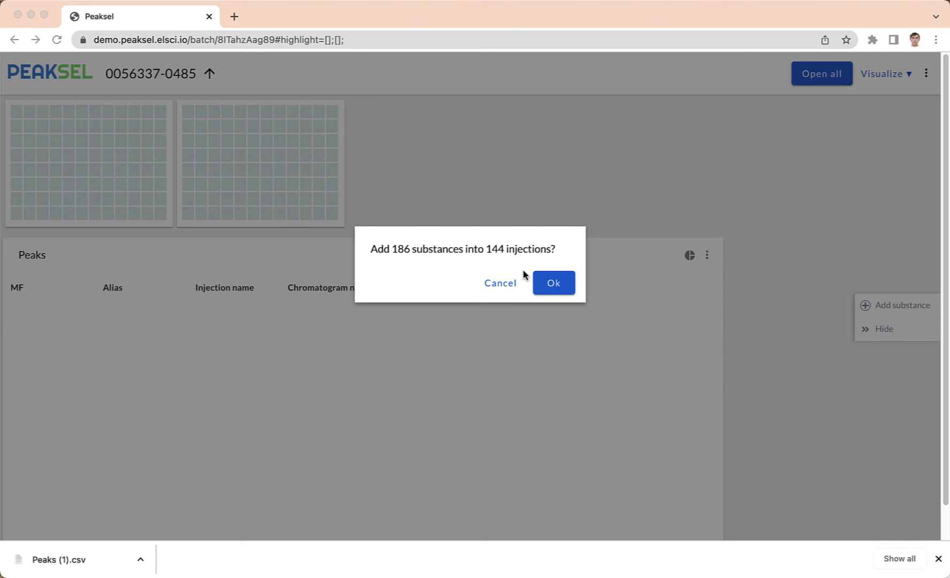
click(554, 286)
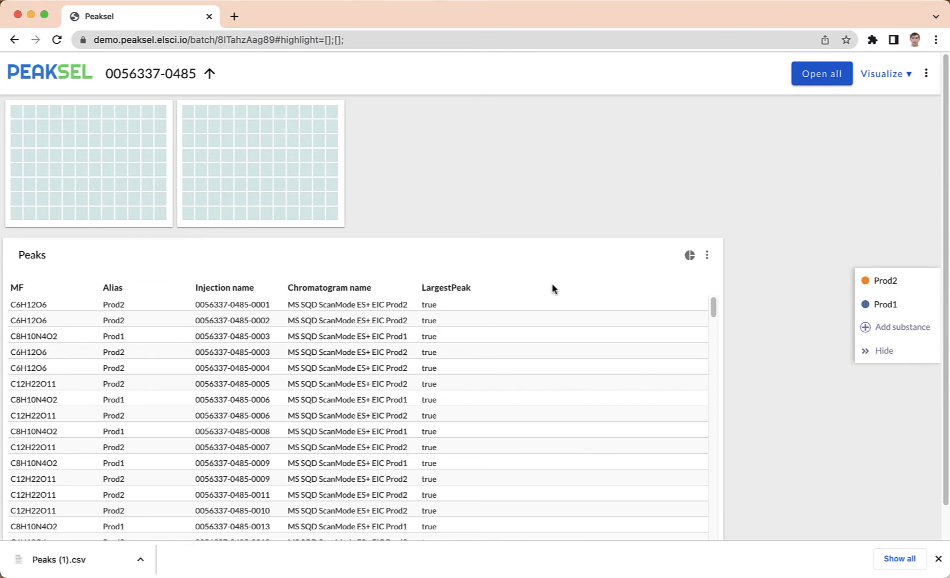
Step: Highlight the injections and peaks of each re-imported substance in turn, ending with Prod2
click(888, 287)
click(893, 310)
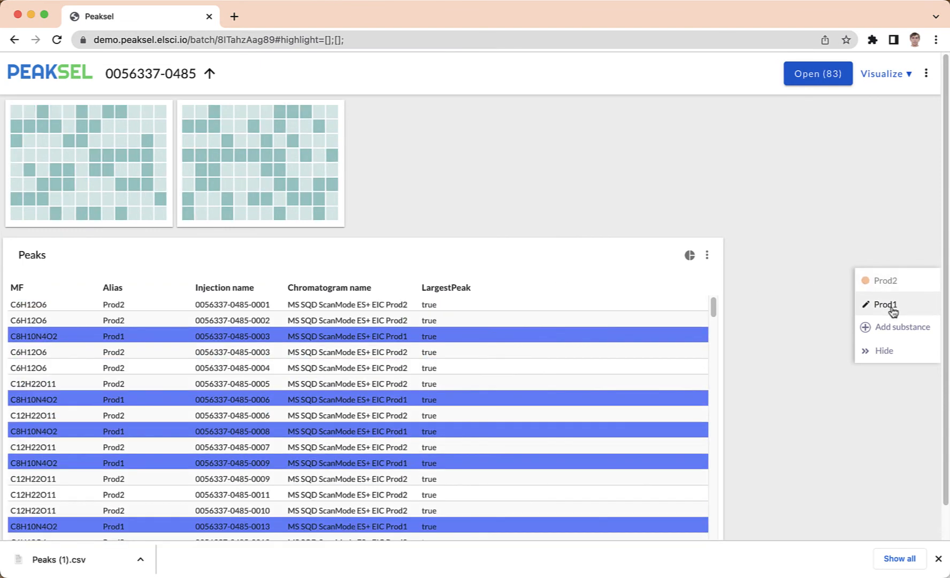
click(895, 282)
Step: Open the highlighted Prod2 injections and examine the MS and UV chromatograms of the first one
click(814, 75)
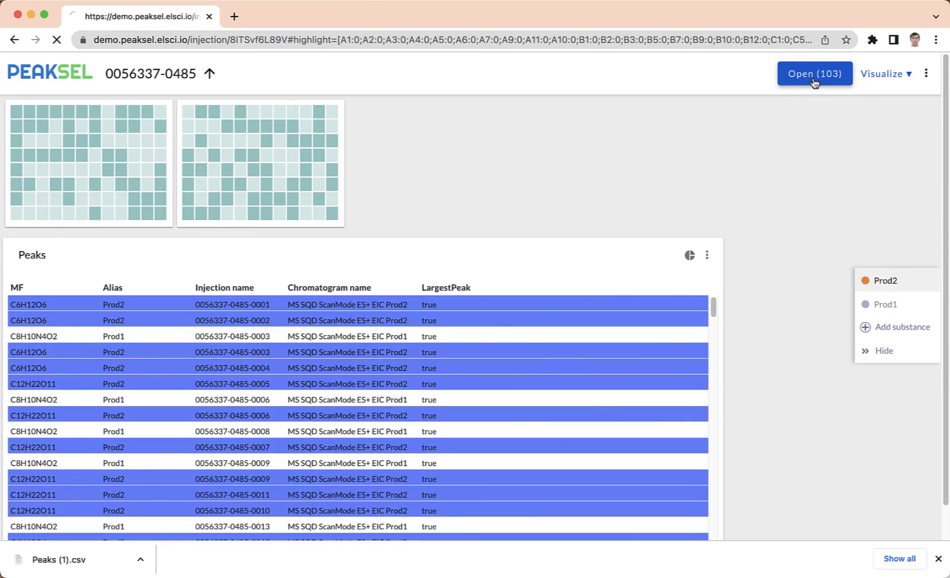
scroll(687, 253, down, 8)
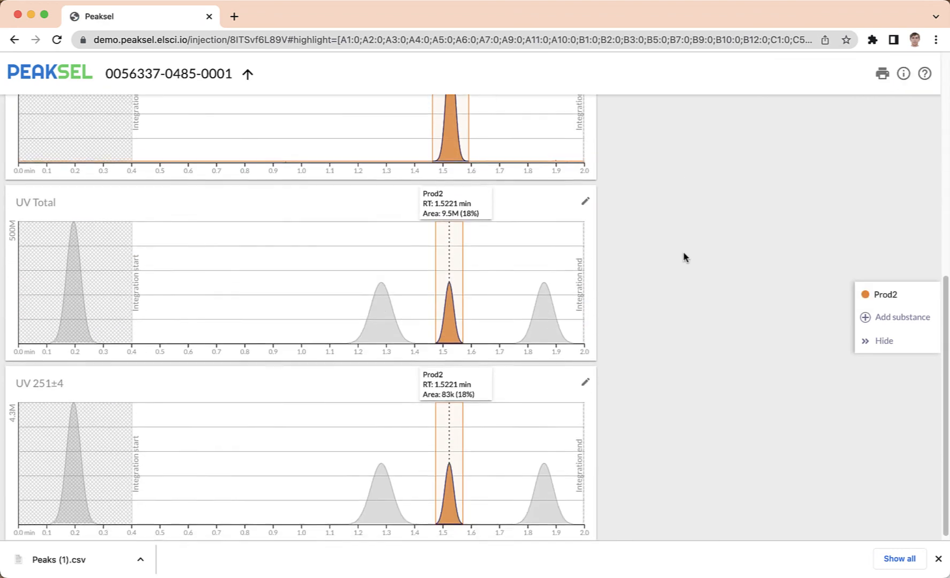
scroll(682, 258, up, 8)
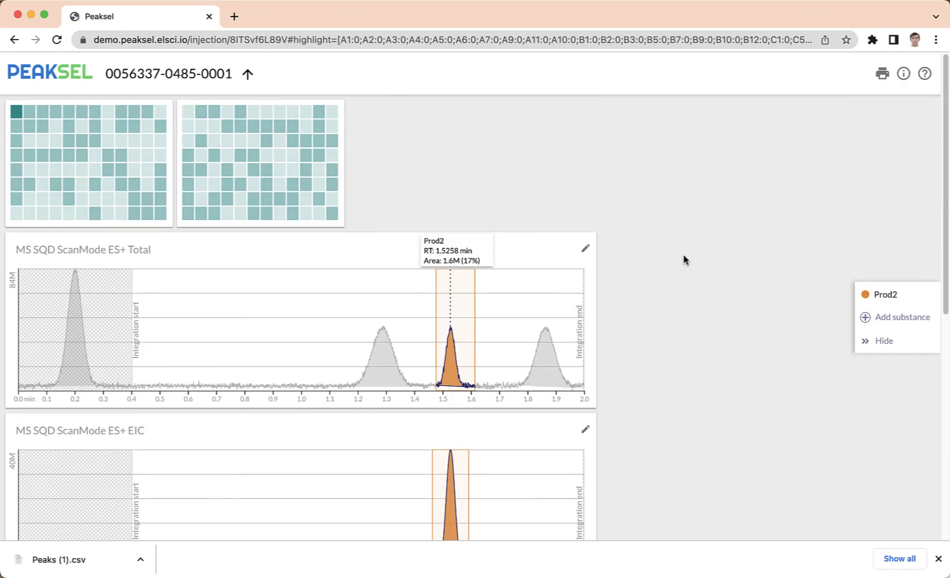